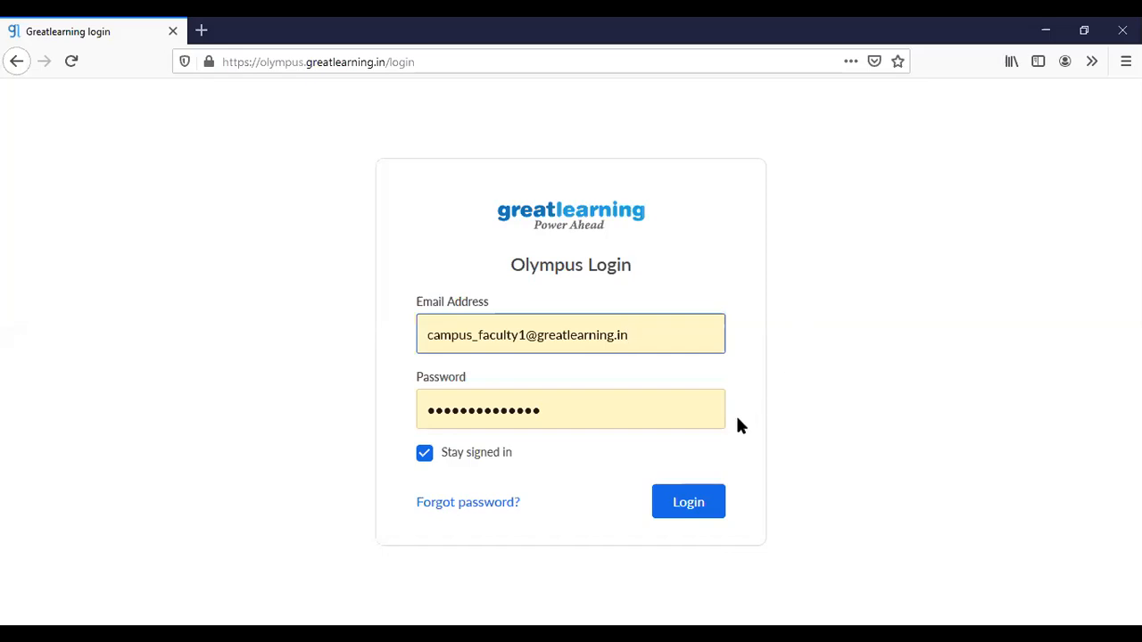
Log in to Olympus with the prefilled credentials and open the assessments of the Great Learning Program batch.
click(695, 504)
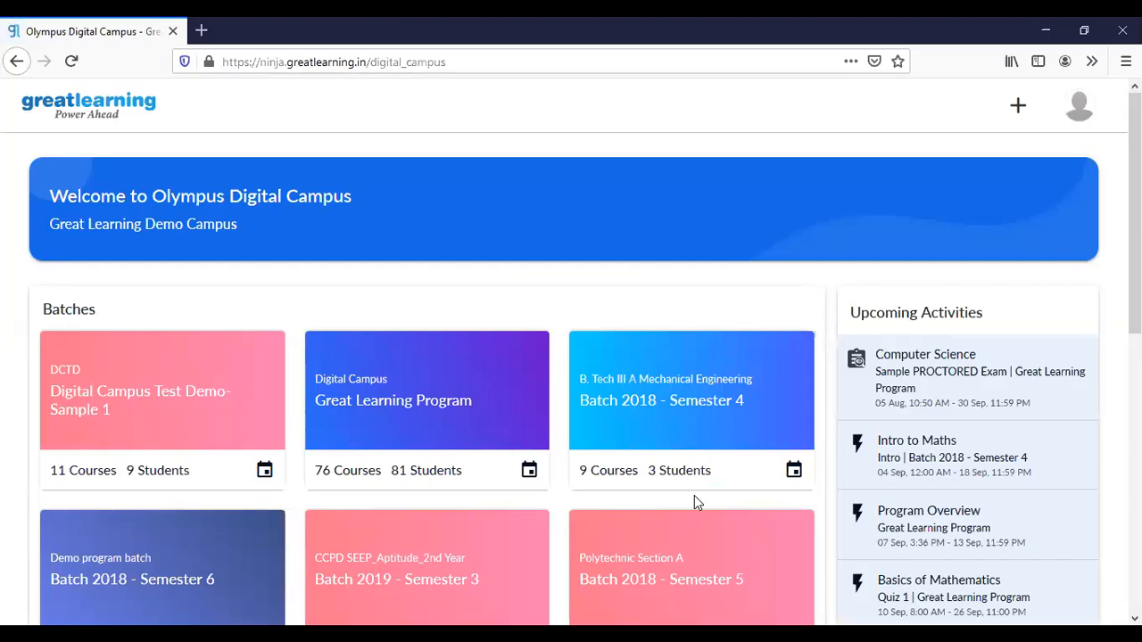
click(476, 421)
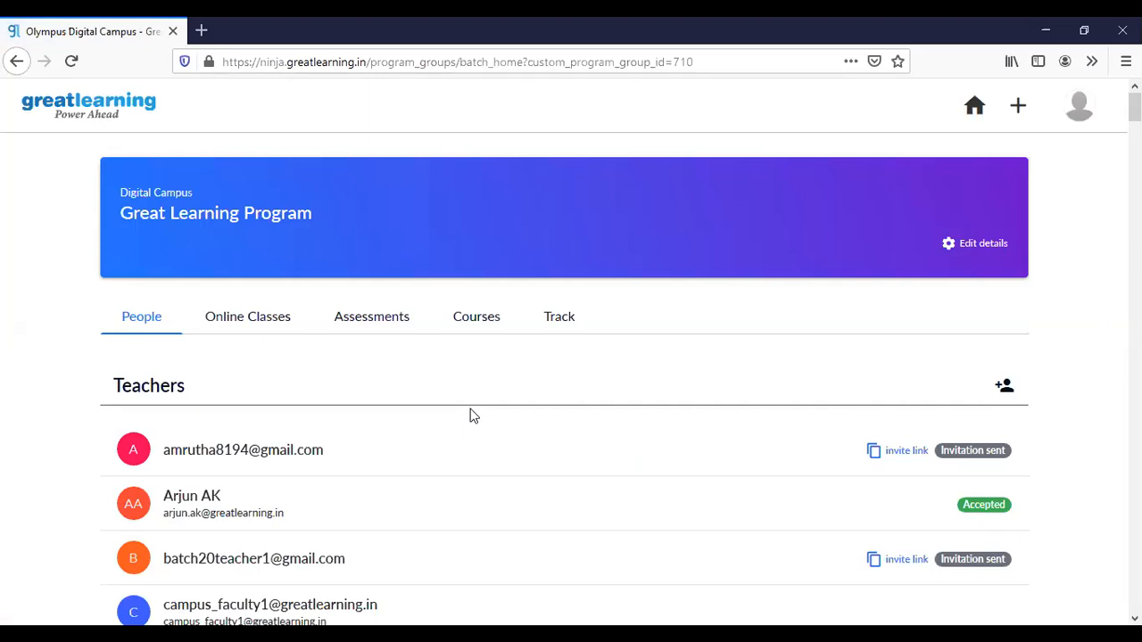
click(389, 331)
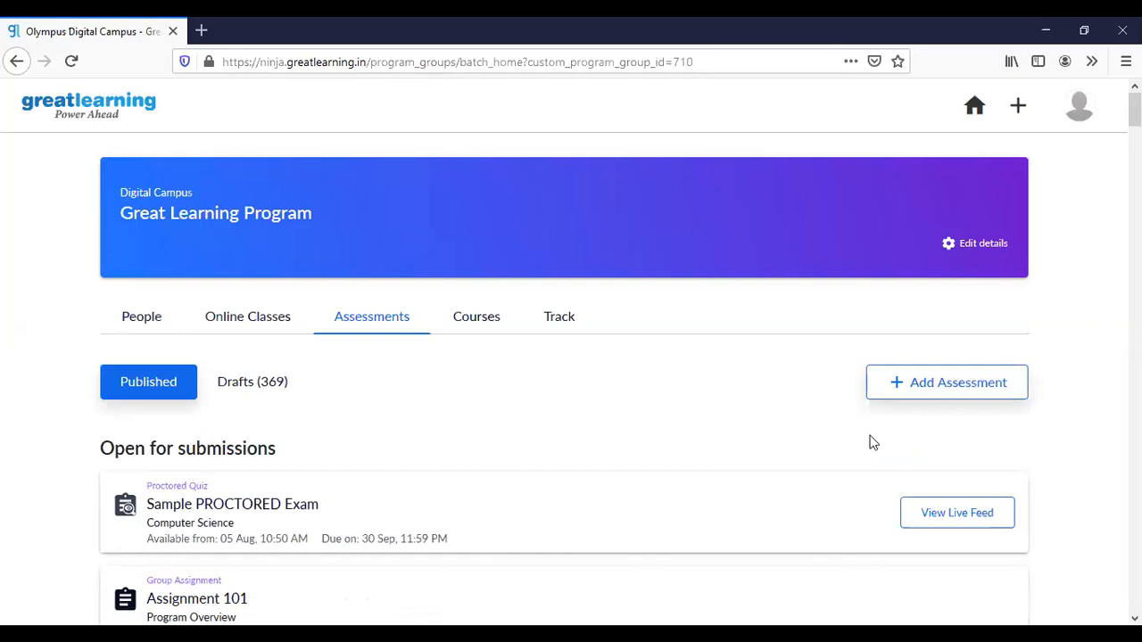
Add a new assessment of type Quiz for the BCom course and continue to its editing page.
click(943, 385)
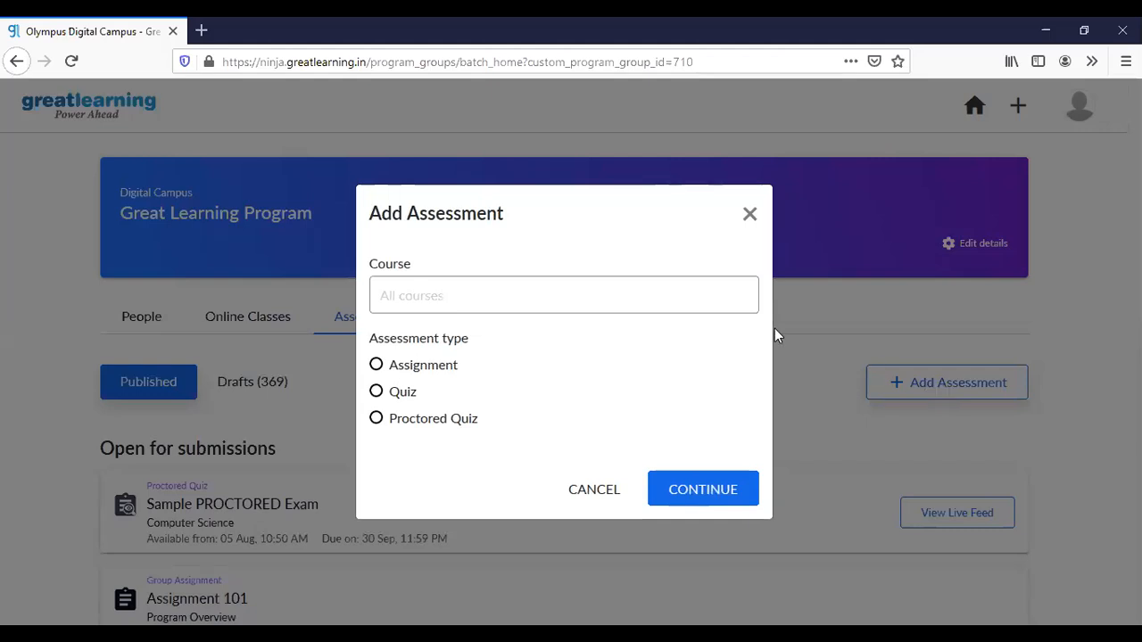
click(727, 304)
text(B)
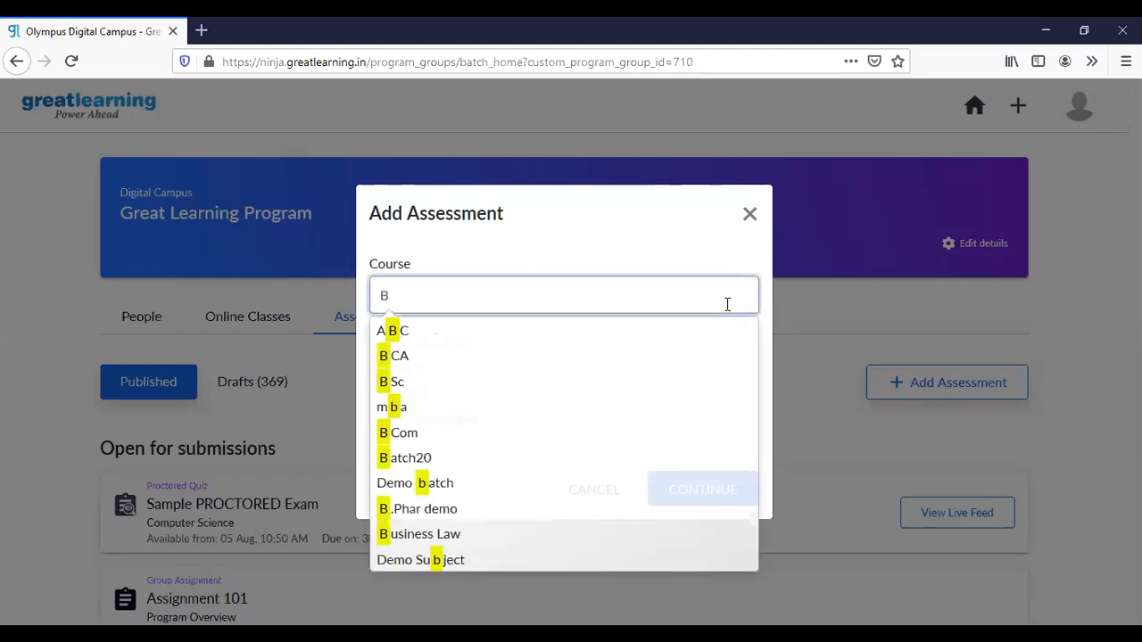
click(442, 433)
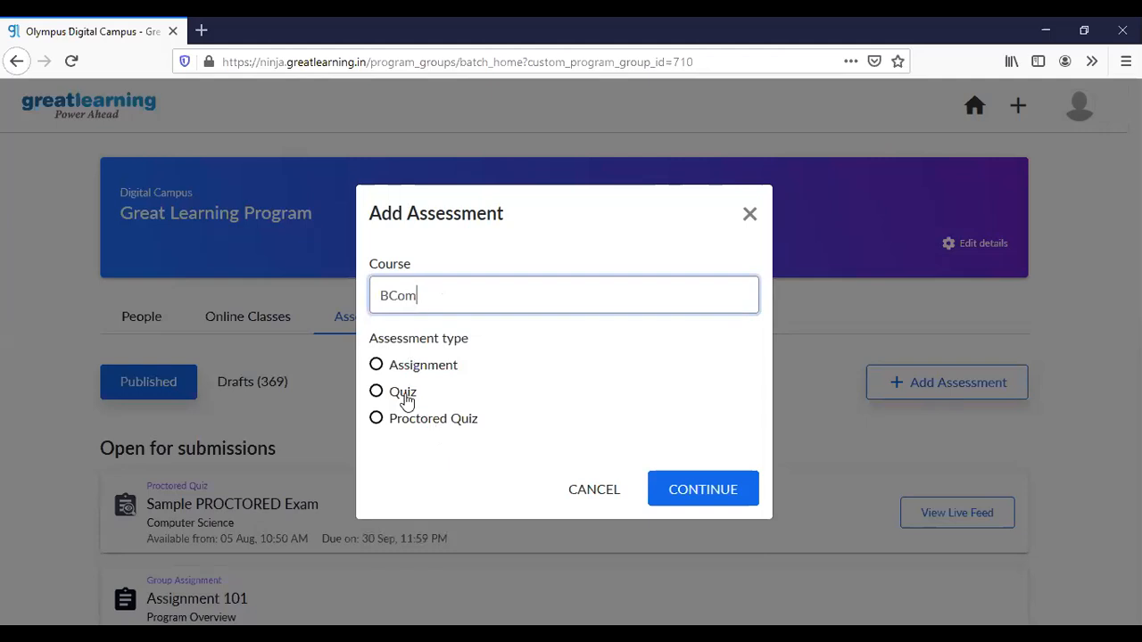
click(378, 393)
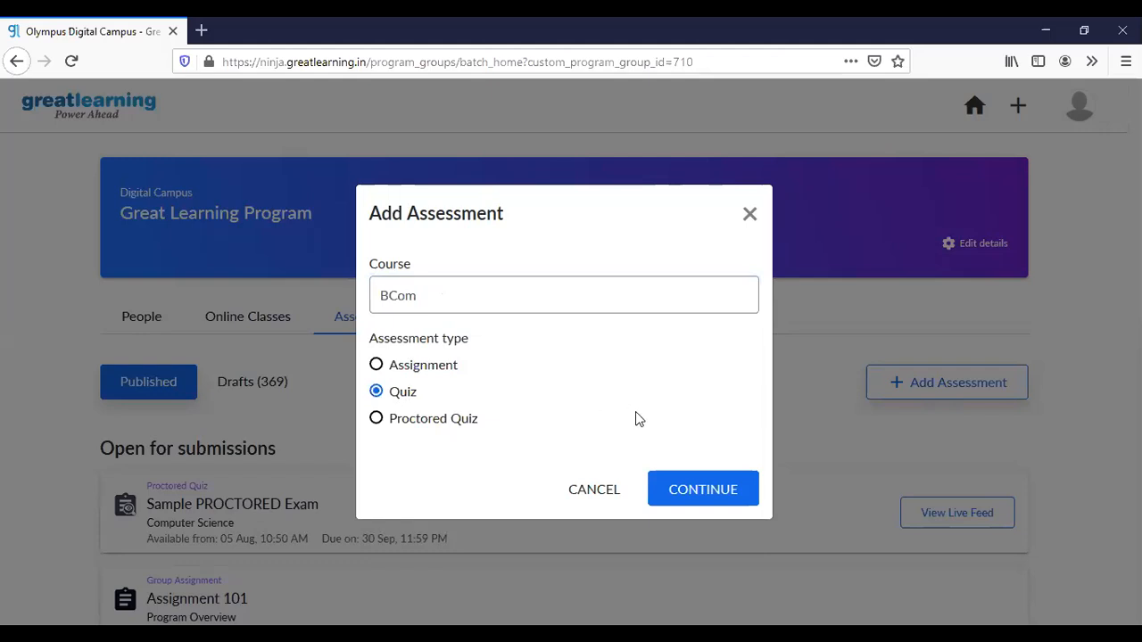
click(700, 490)
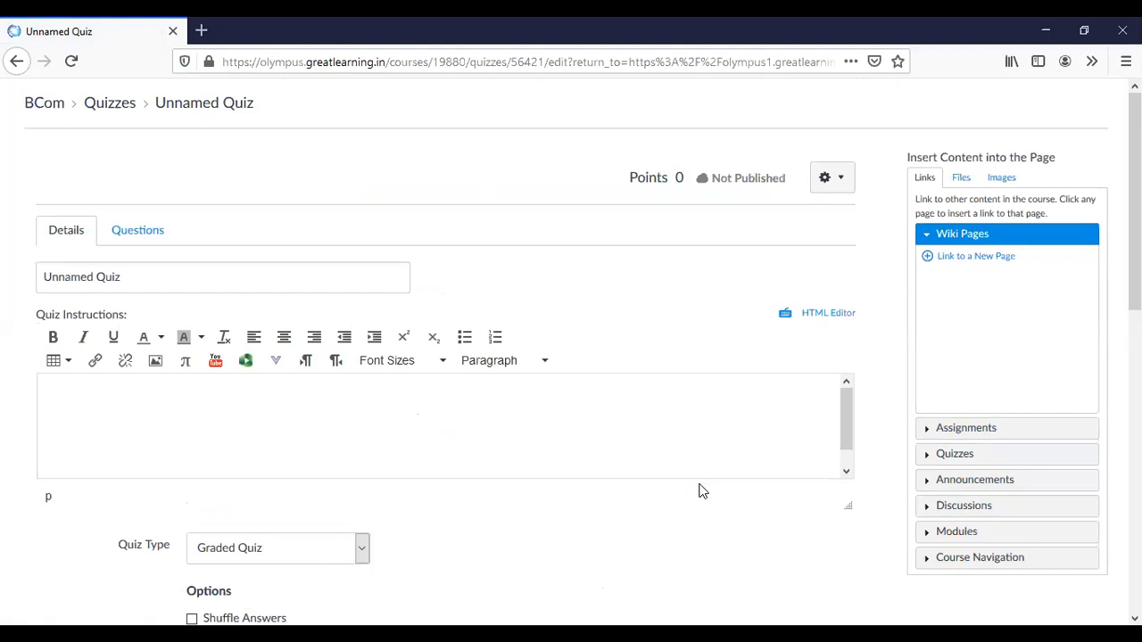
Replace the default quiz title with "Accounting and Maths".
click(315, 272)
key(BackSpace)
key(BackSpace)
key(BackSpace)
key(BackSpace)
key(BackSpace)
key(BackSpace)
key(BackSpace)
key(BackSpace)
key(BackSpace)
key(BackSpace)
key(BackSpace)
key(BackSpace)
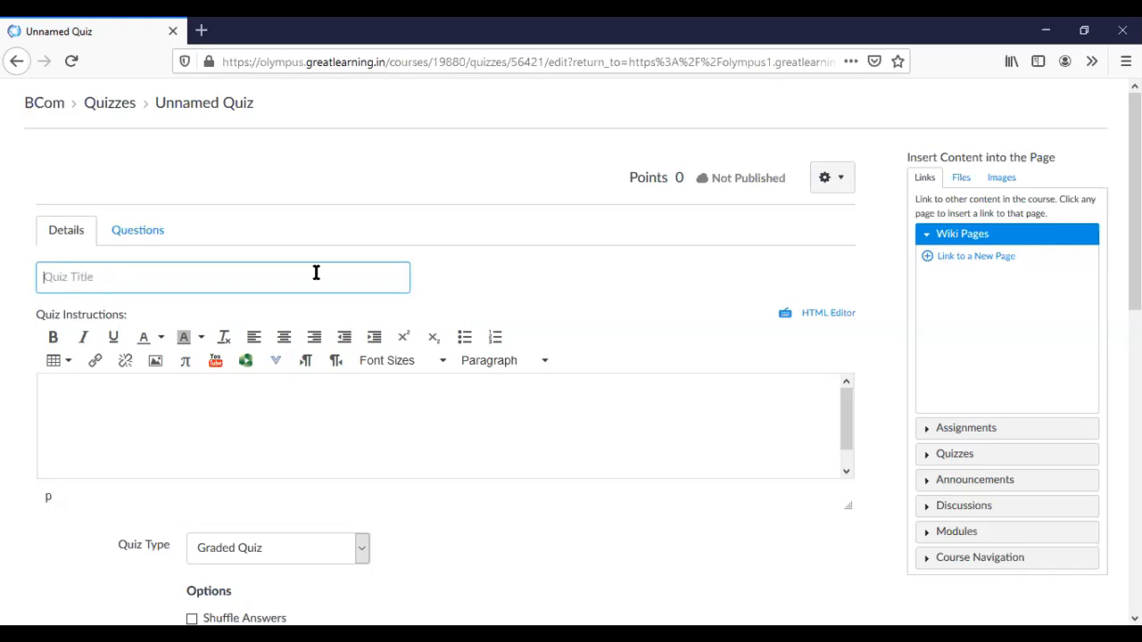
text(Accounting and Maths)
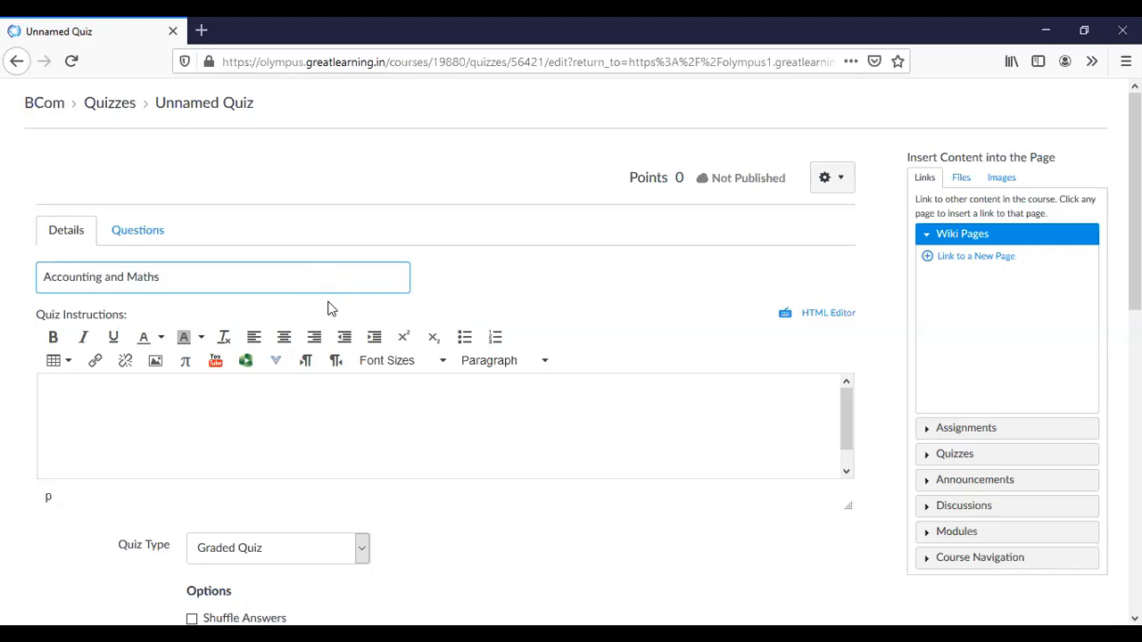
Enter the quiz instructions "This is a quiz for accounting and maths" followed by a link to the course's Assignment List.
click(335, 391)
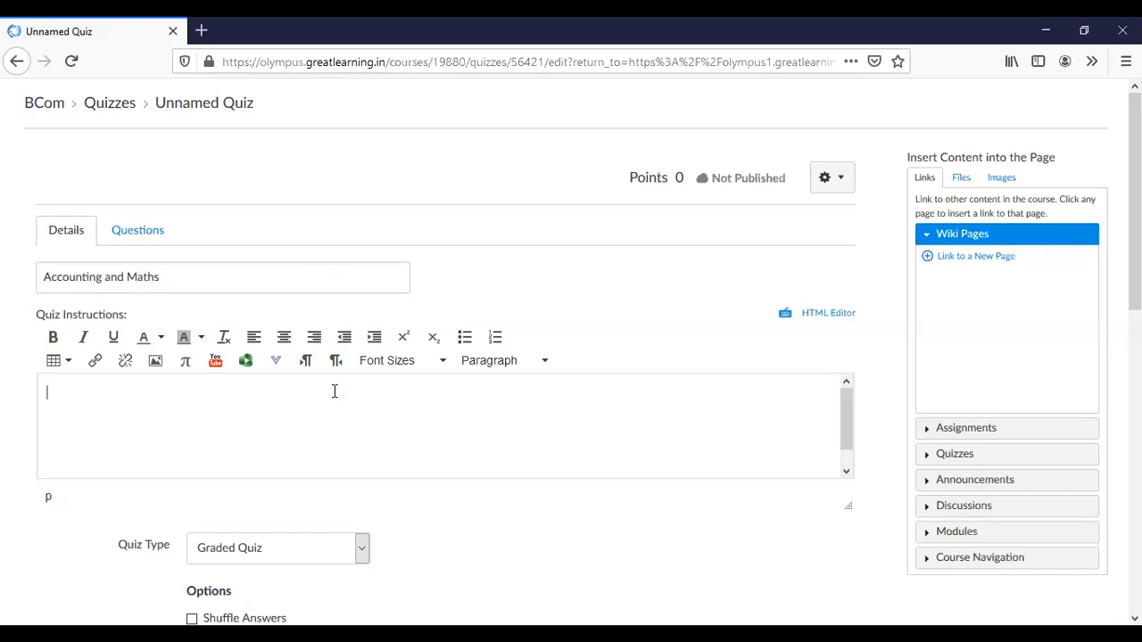
text(This is a quiz for ac)
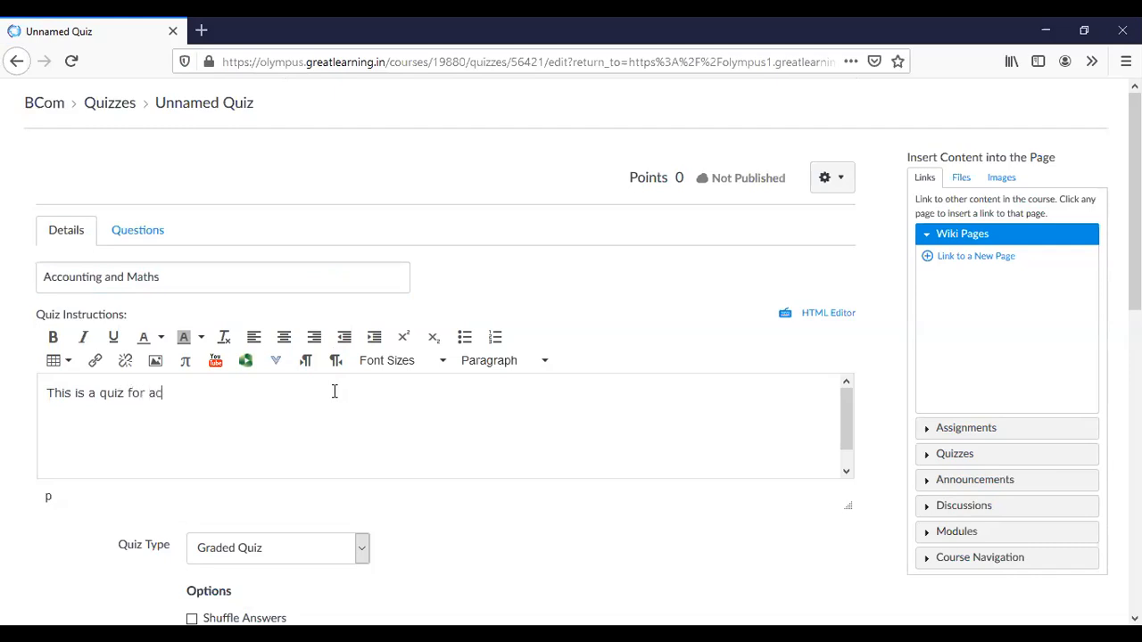
text(counting and ma)
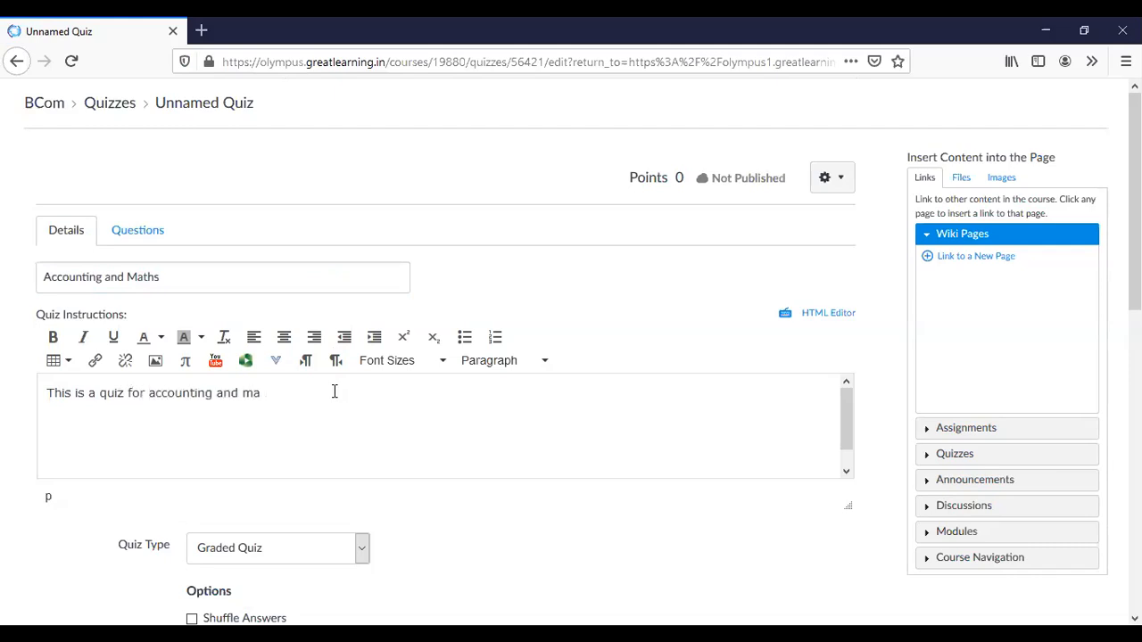
text(ths)
click(969, 430)
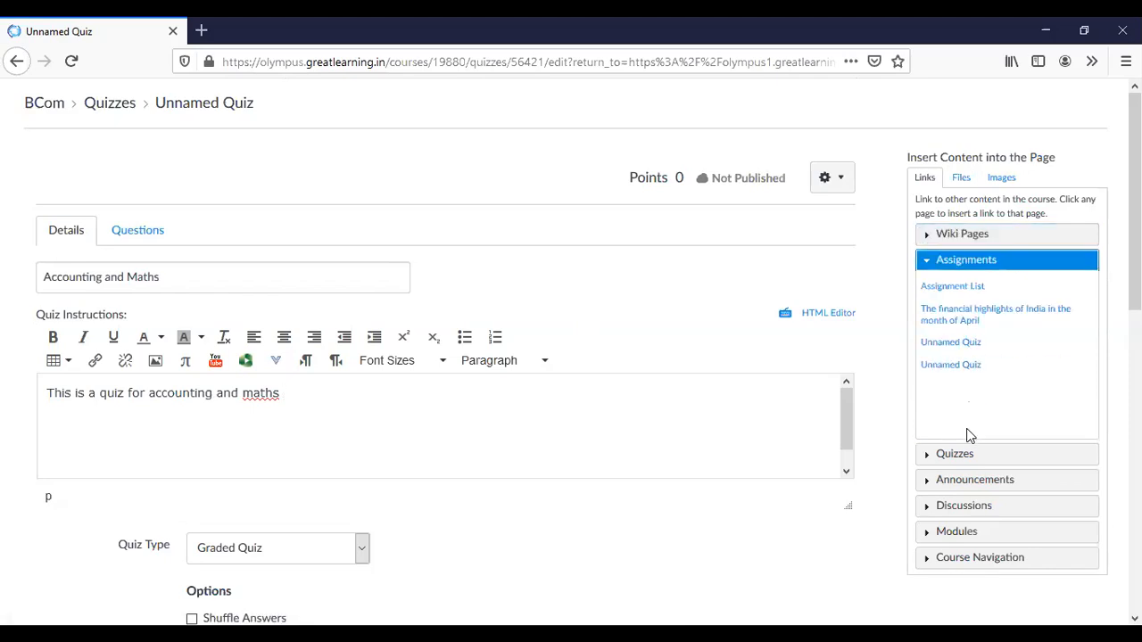
click(962, 288)
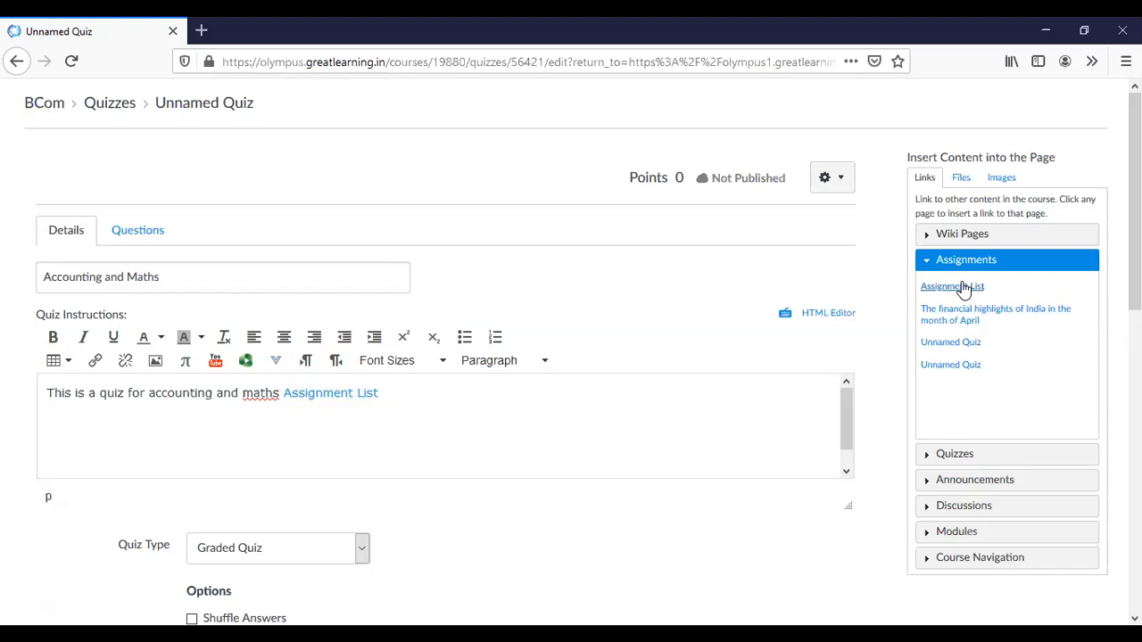
Set the quiz type to Graded Quiz, with shuffled answers and a time limit of 30 minutes.
scroll(571, 357, down, 2)
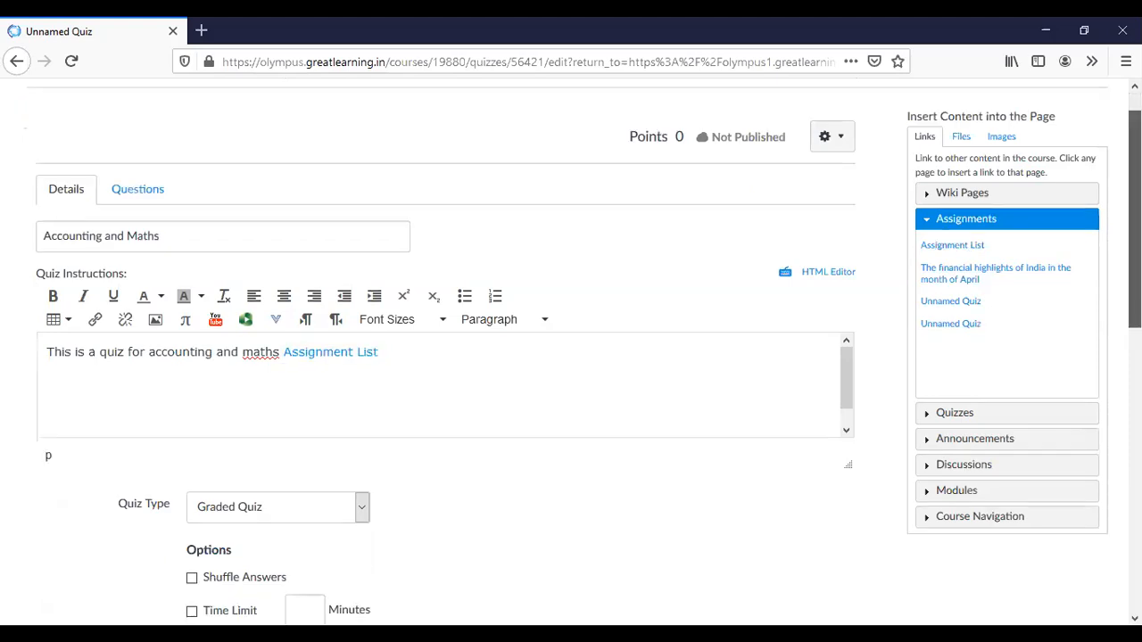
scroll(571, 357, down, 5)
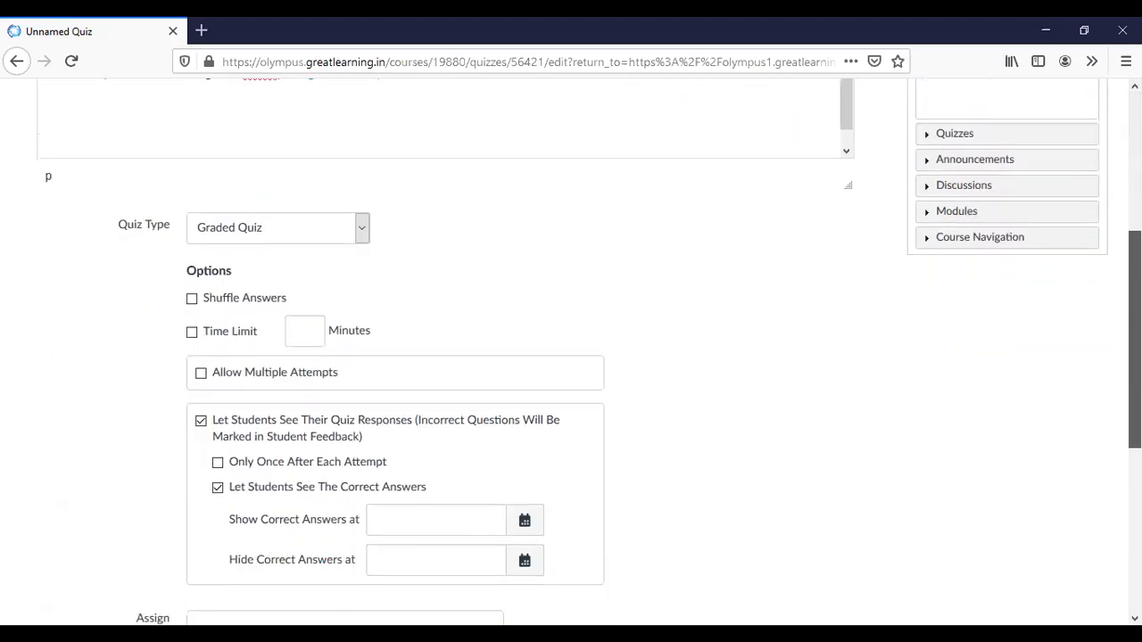
click(362, 227)
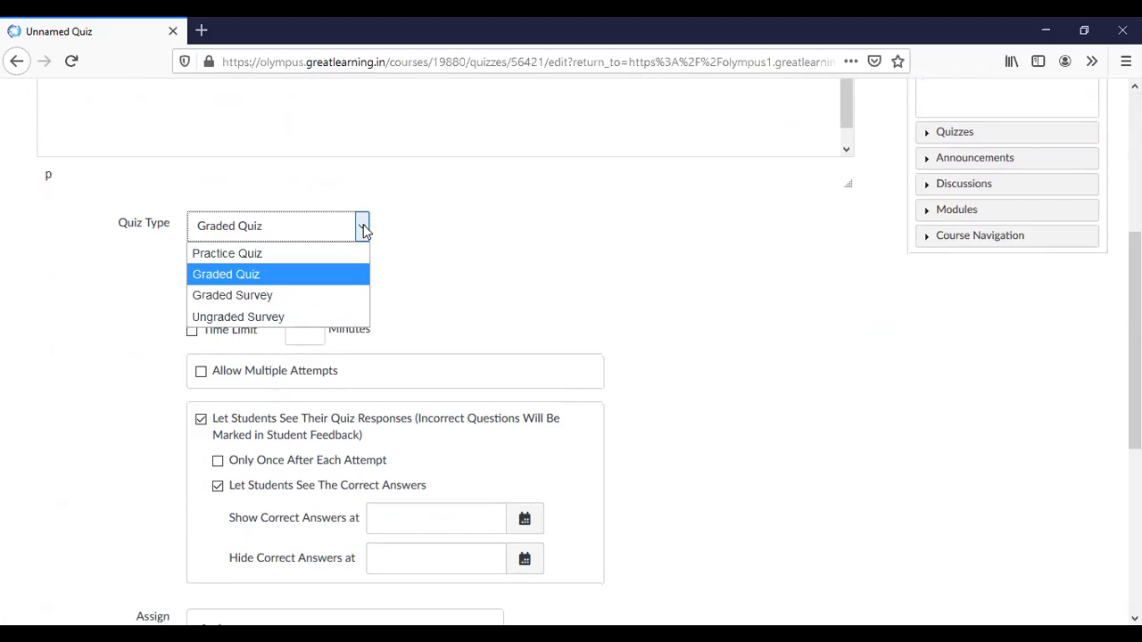
click(321, 271)
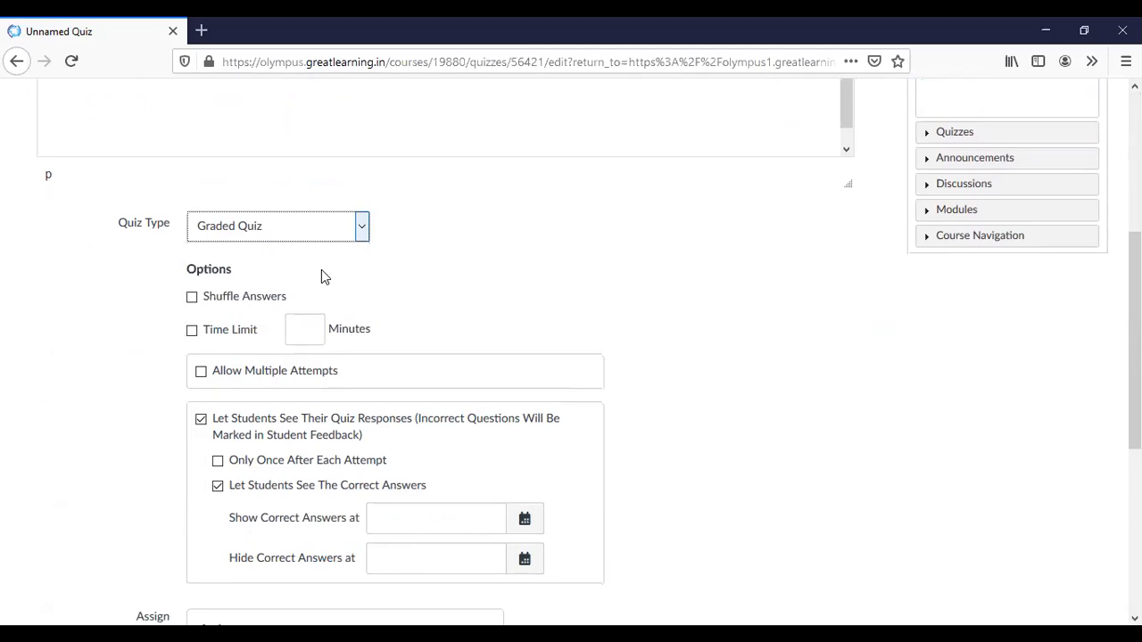
click(193, 300)
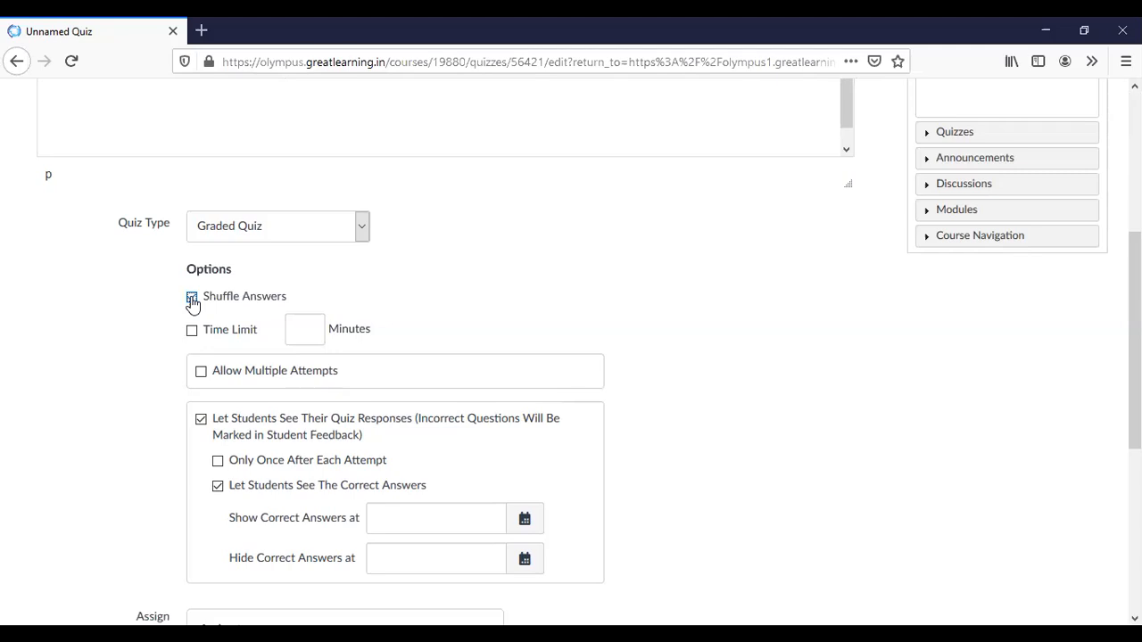
click(192, 332)
text(30)
Allow multiple attempts on the quiz, keeping the Average score and limiting the allowed attempts to 2.
click(200, 373)
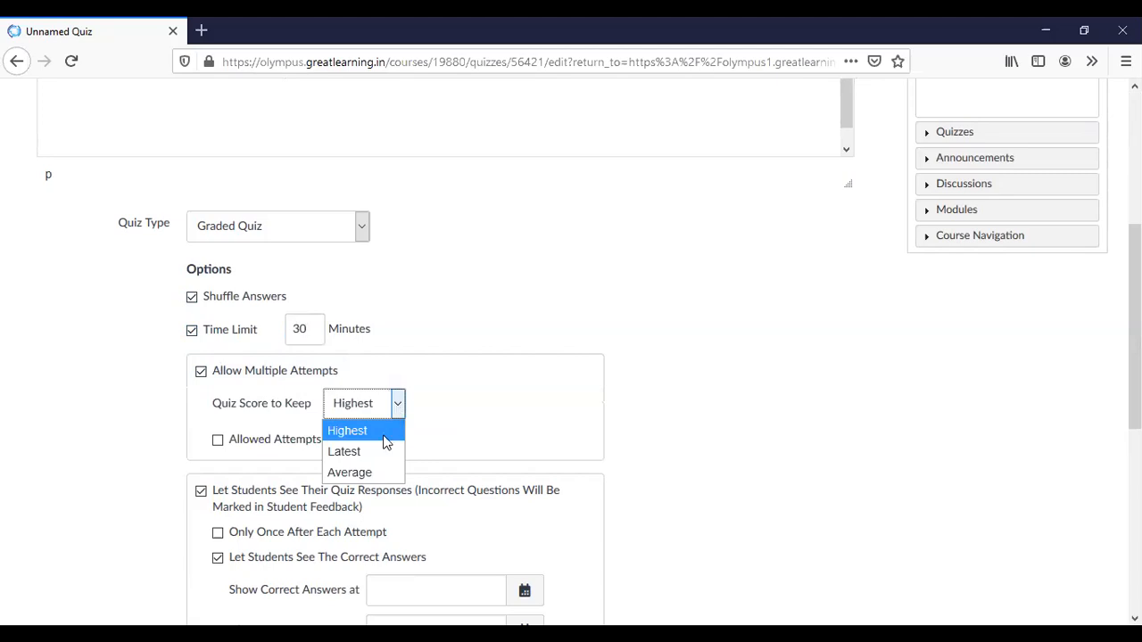
click(374, 475)
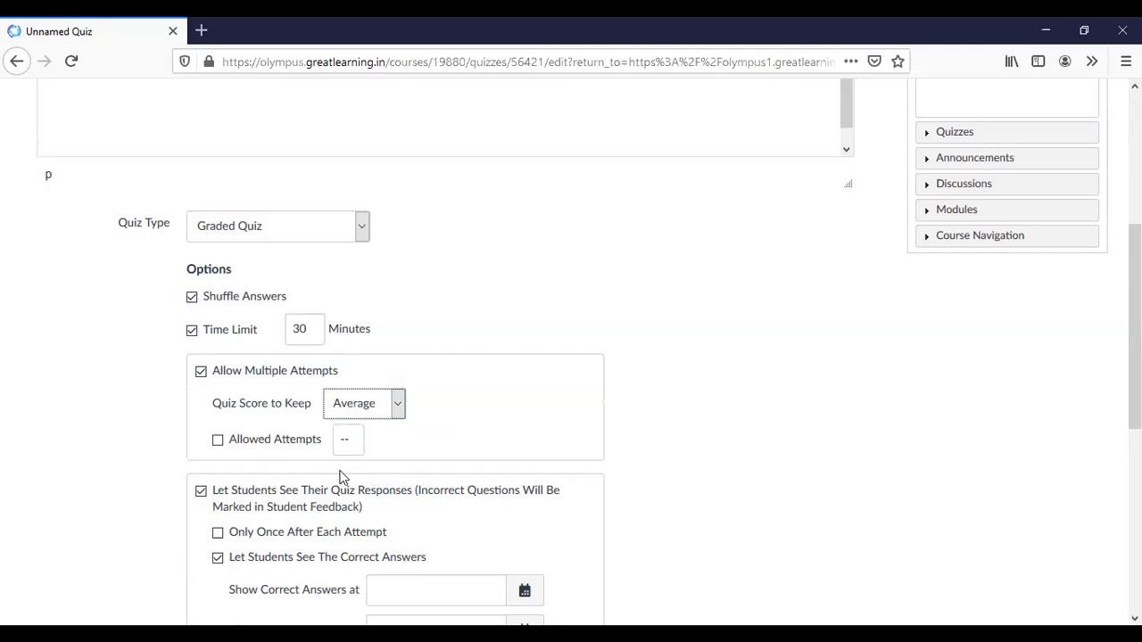
click(218, 440)
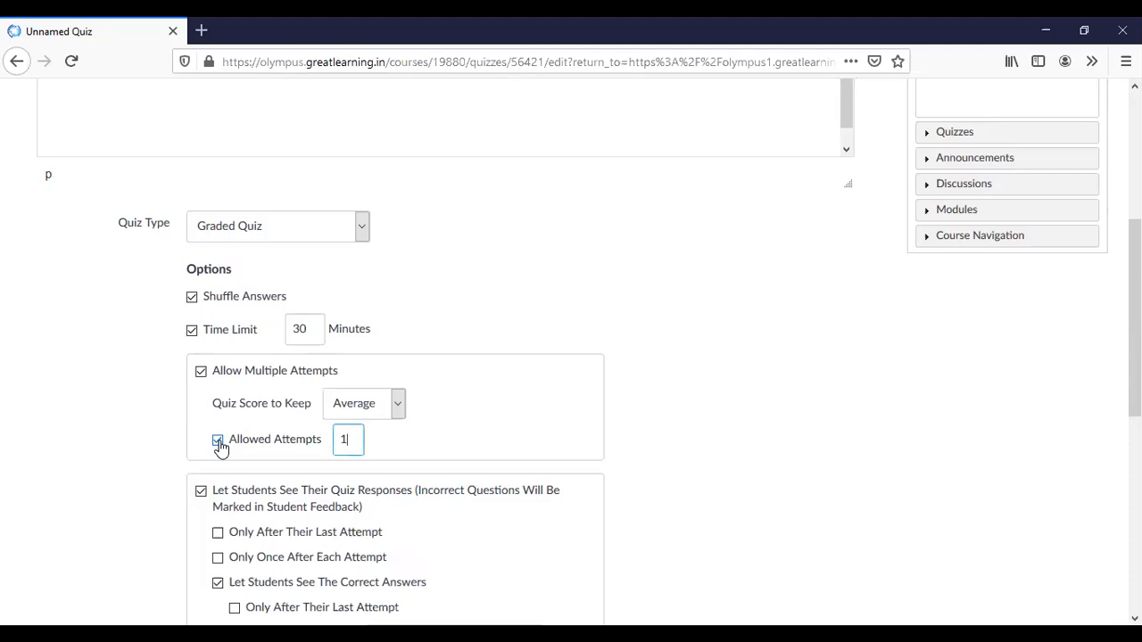
key(BackSpace)
text(2)
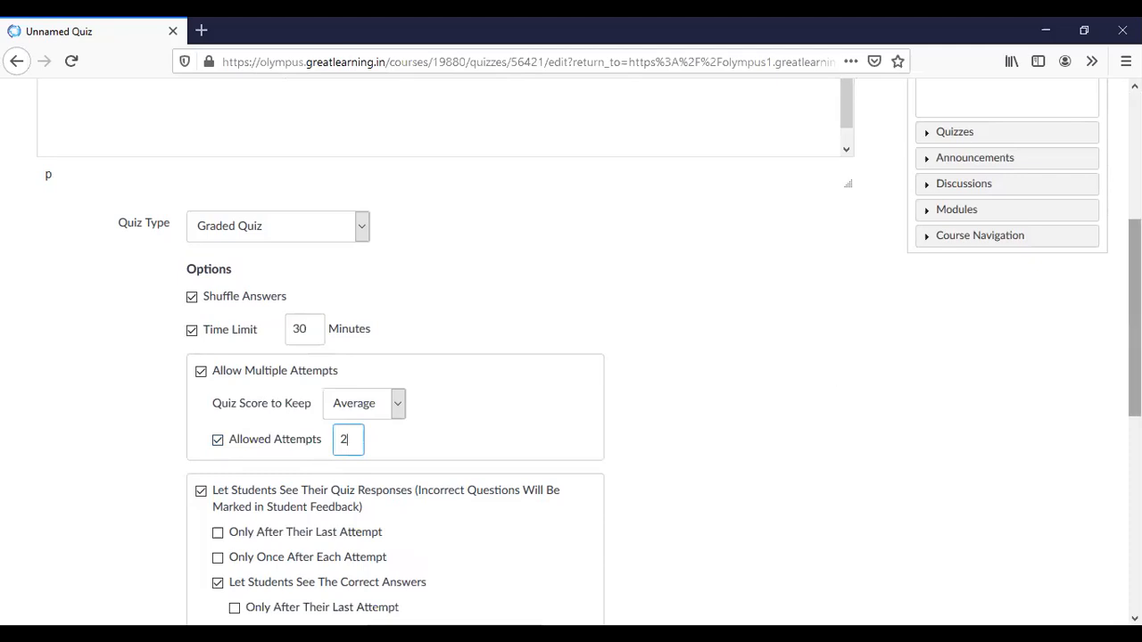
Let students see their quiz responses, and the correct answers only after their last attempt.
scroll(1134, 318, down, 2)
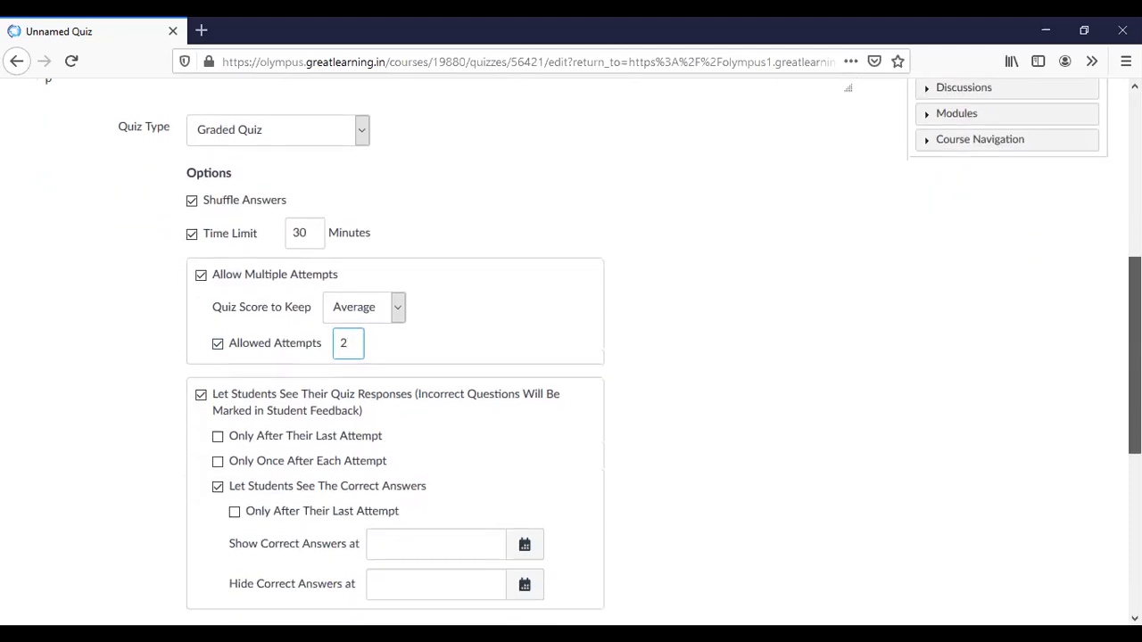
scroll(1135, 357, down, 1)
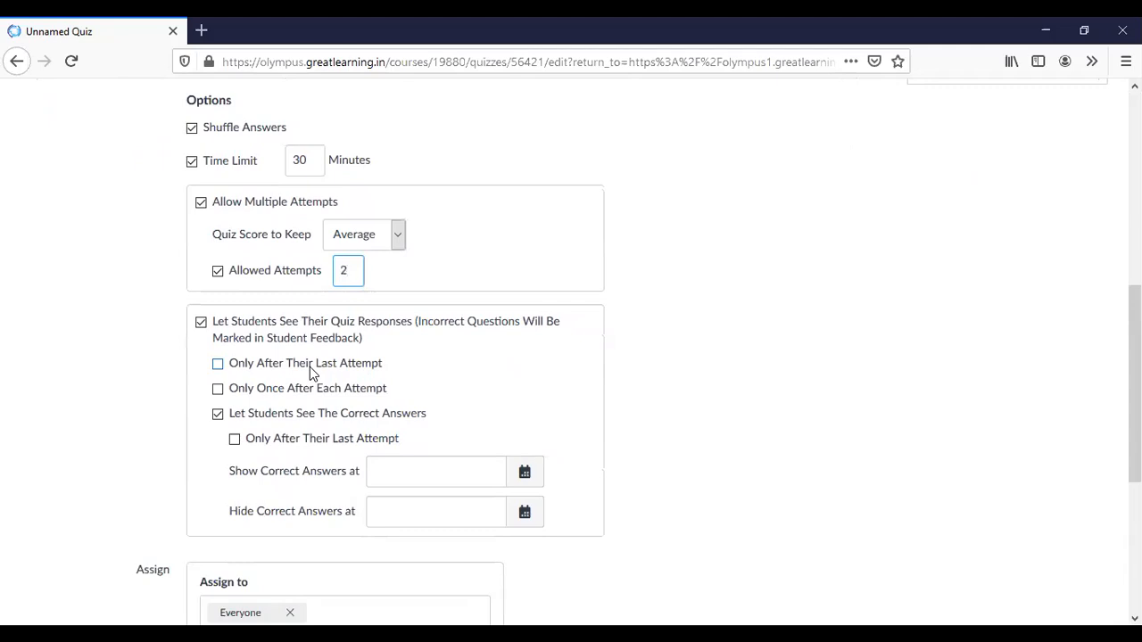
click(201, 324)
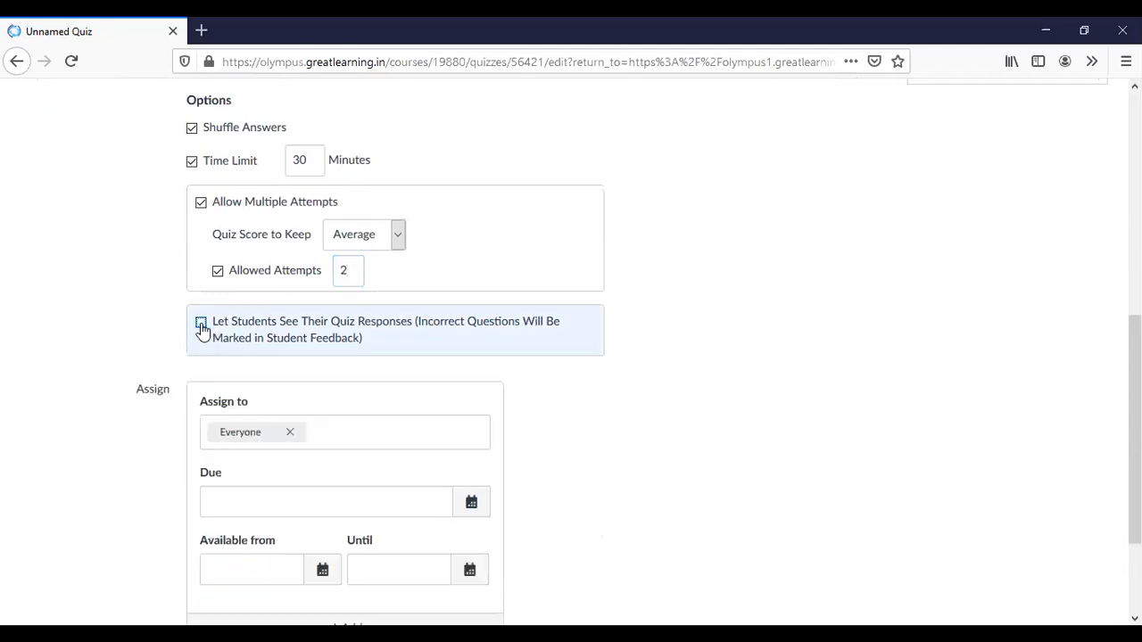
click(200, 324)
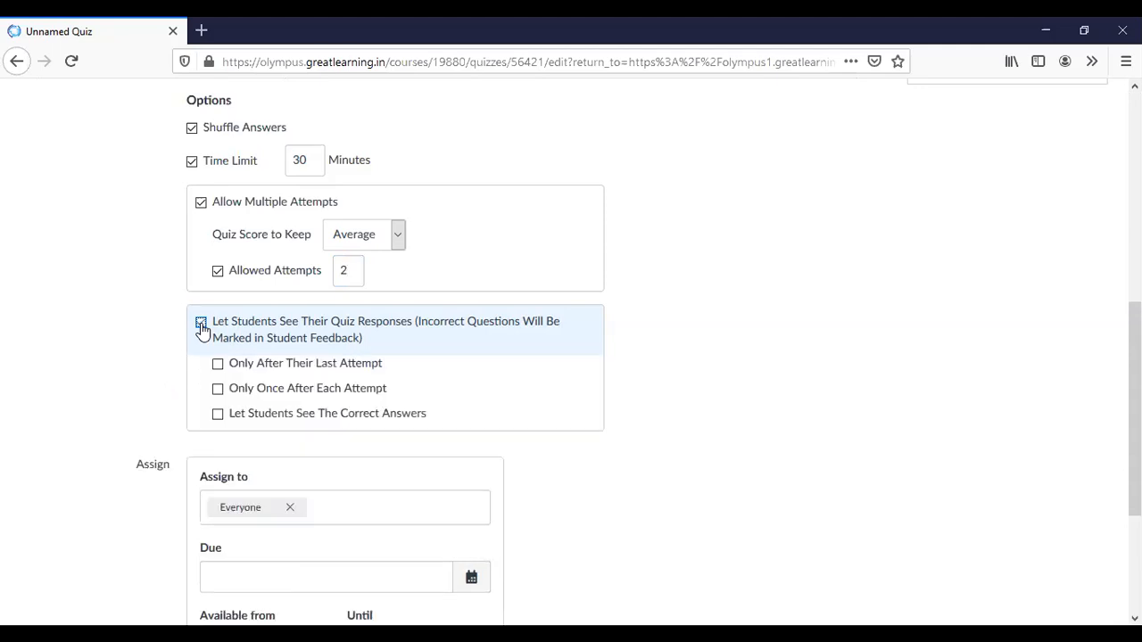
click(217, 415)
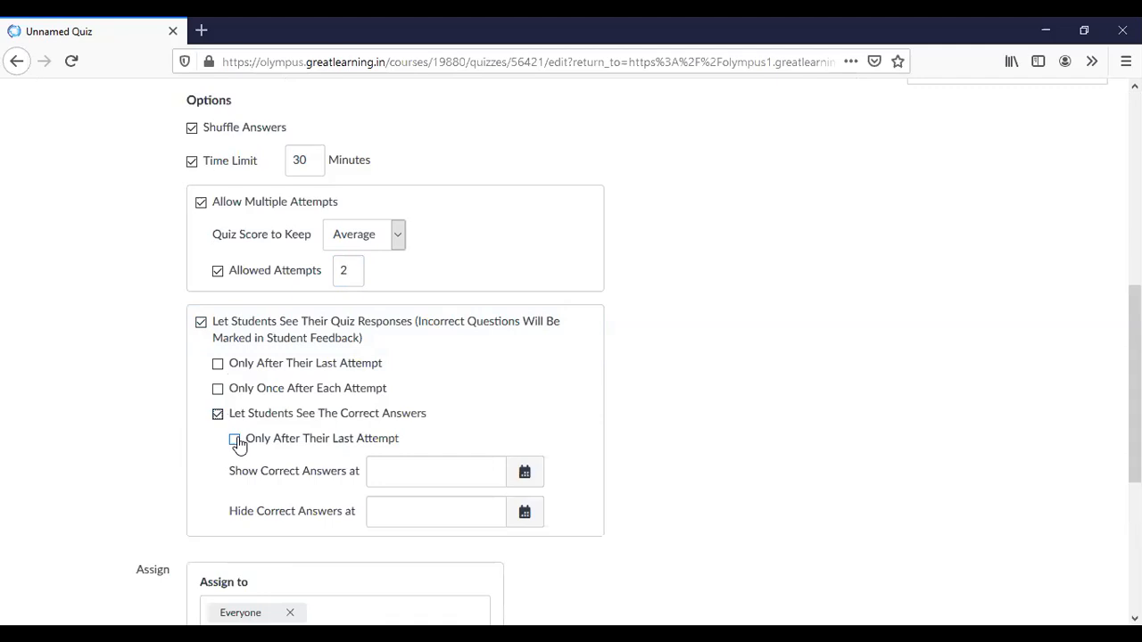
click(235, 440)
Schedule the correct answers to show at Sep 20, 2020 7:00 pm.
click(525, 473)
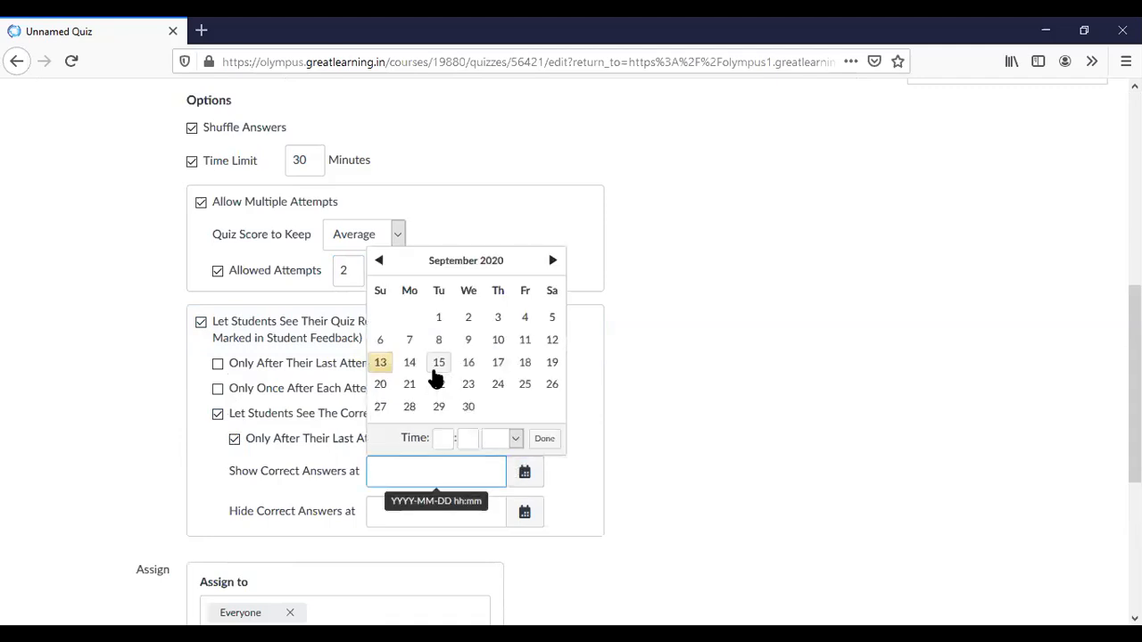
click(384, 386)
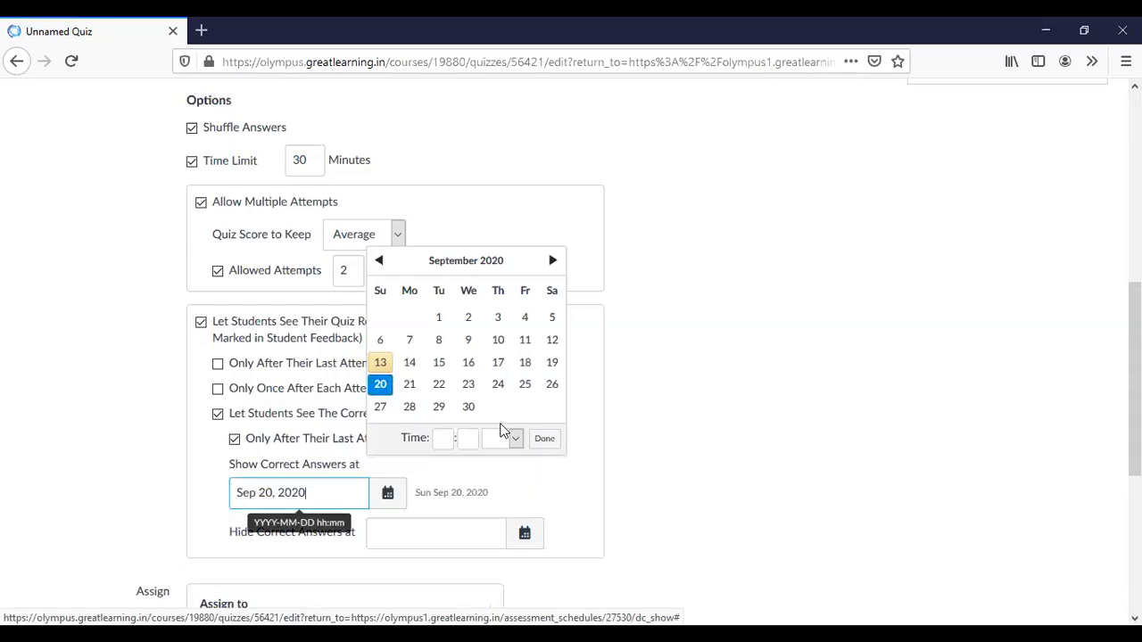
click(444, 439)
text(7)
click(465, 441)
text(00)
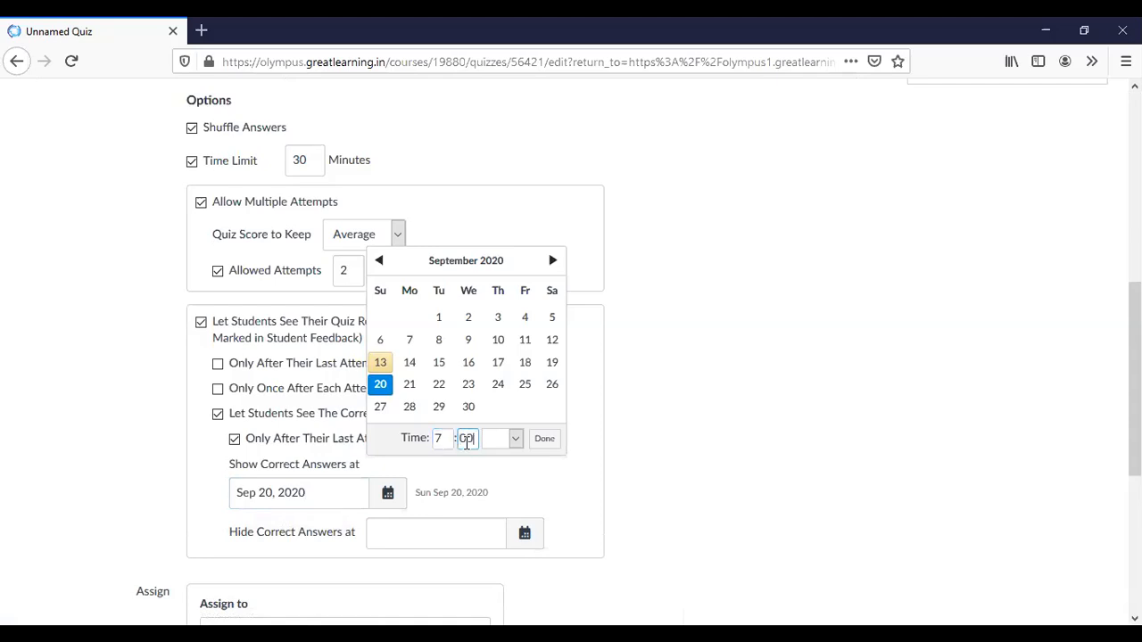
click(515, 438)
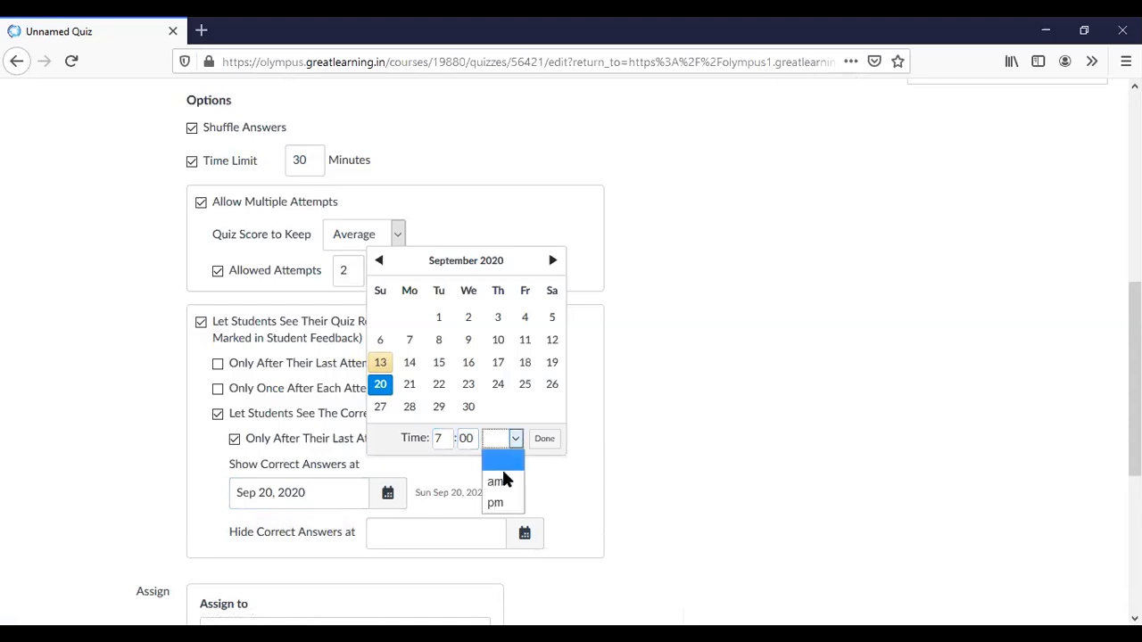
click(498, 503)
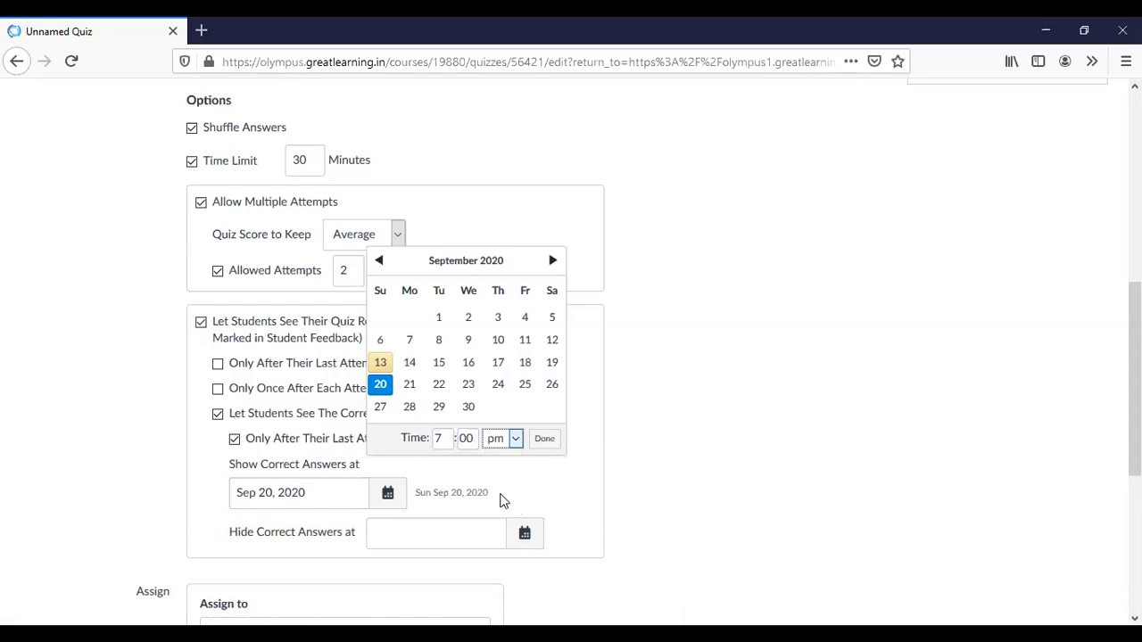
click(543, 440)
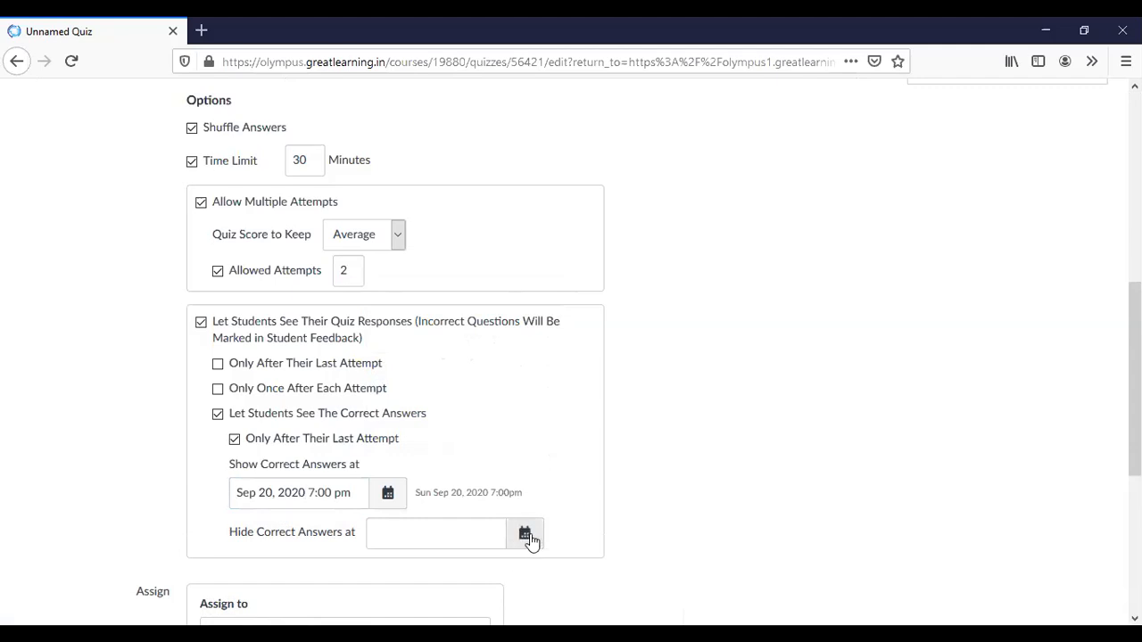
Schedule the correct answers to be hidden from students at Sep 21, 2020 9:00 pm.
click(525, 533)
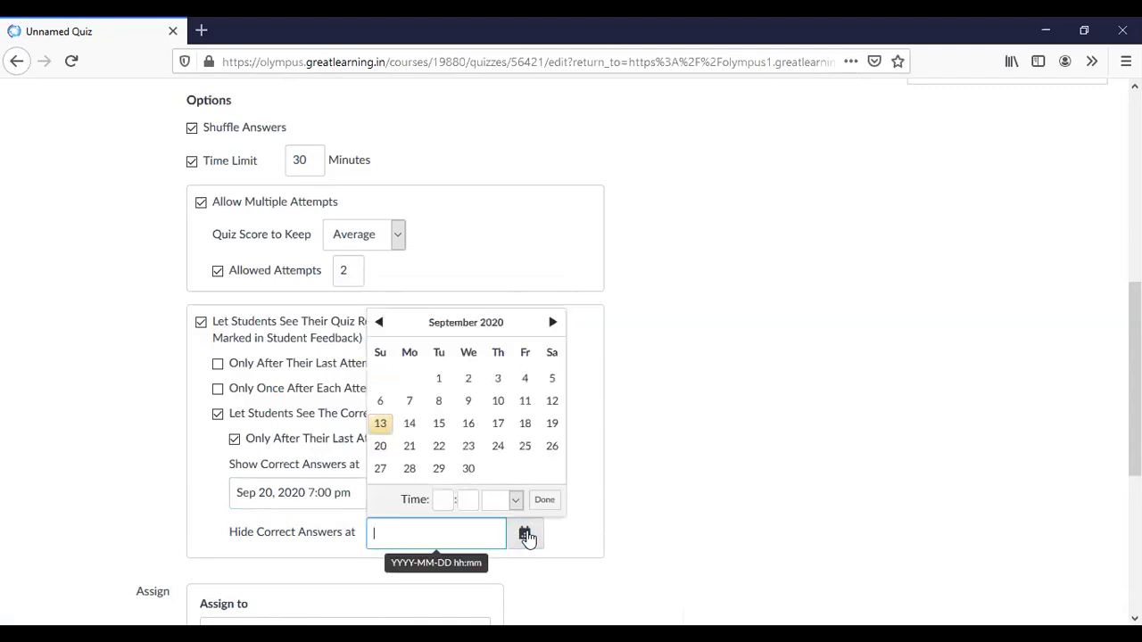
click(410, 448)
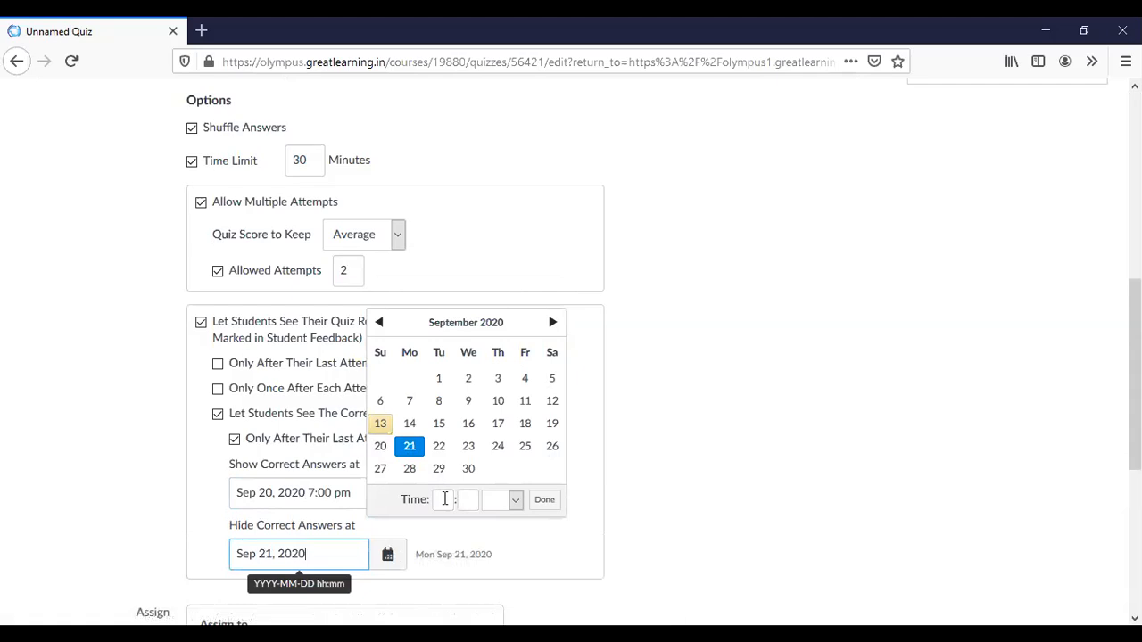
click(444, 498)
text(9)
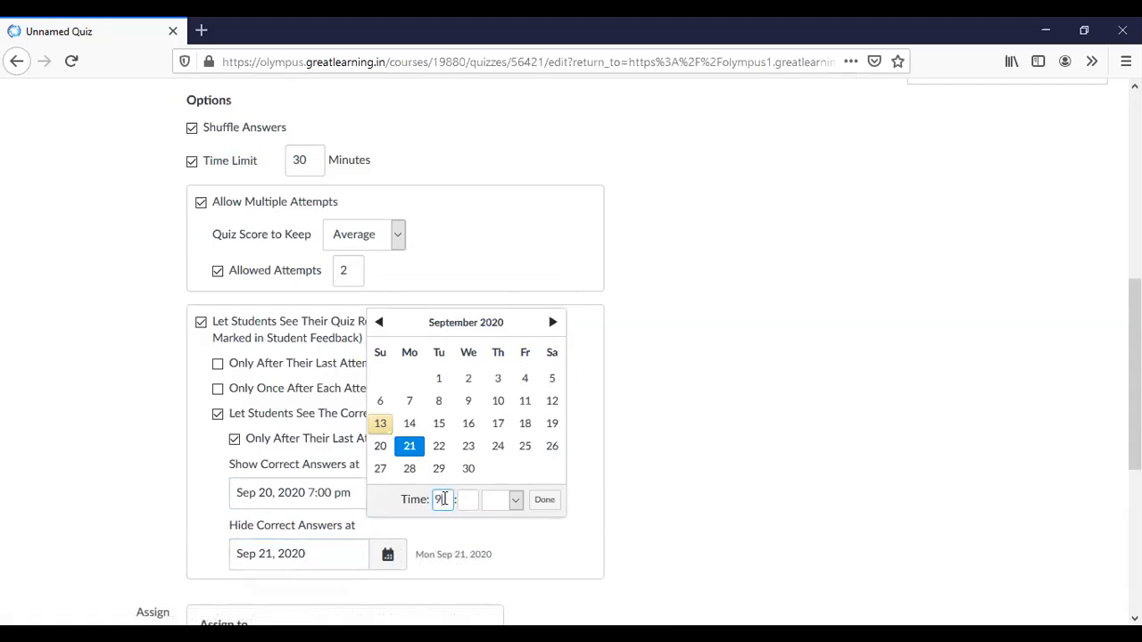
click(469, 502)
text(00)
click(518, 502)
click(504, 558)
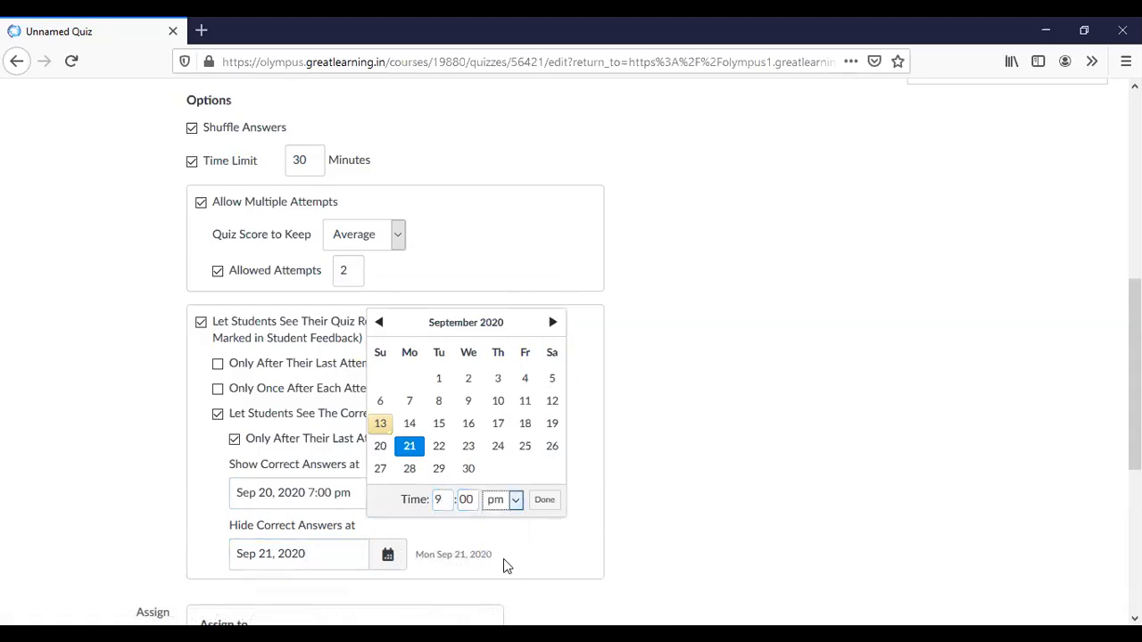
click(543, 501)
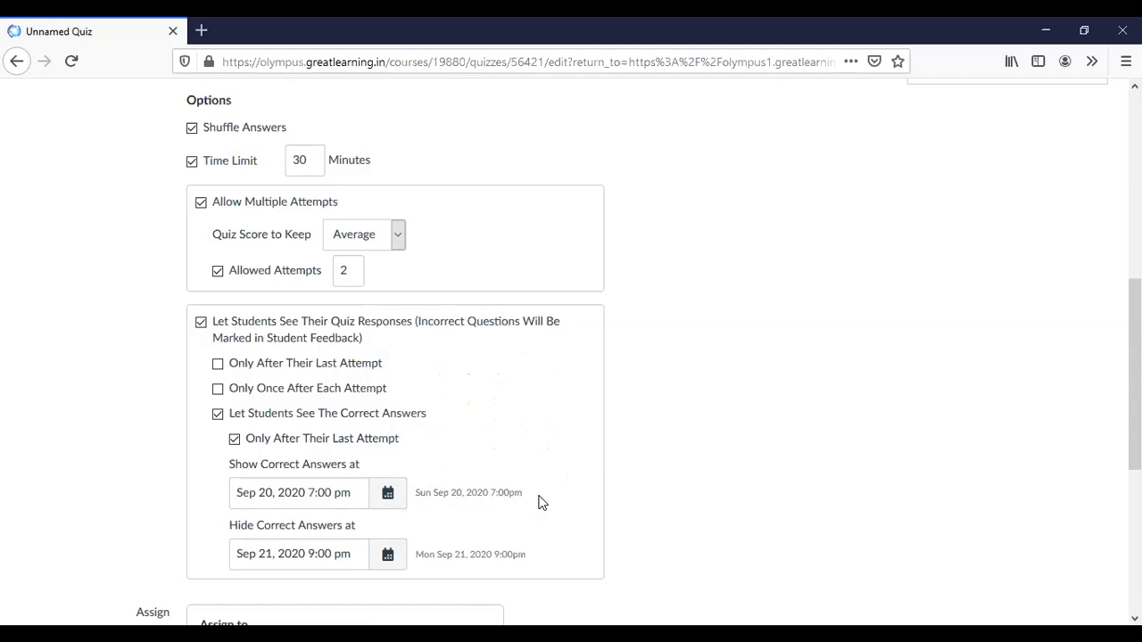
Turn off letting students see the correct answers, and check which sections and students the quiz can be assigned to.
click(217, 416)
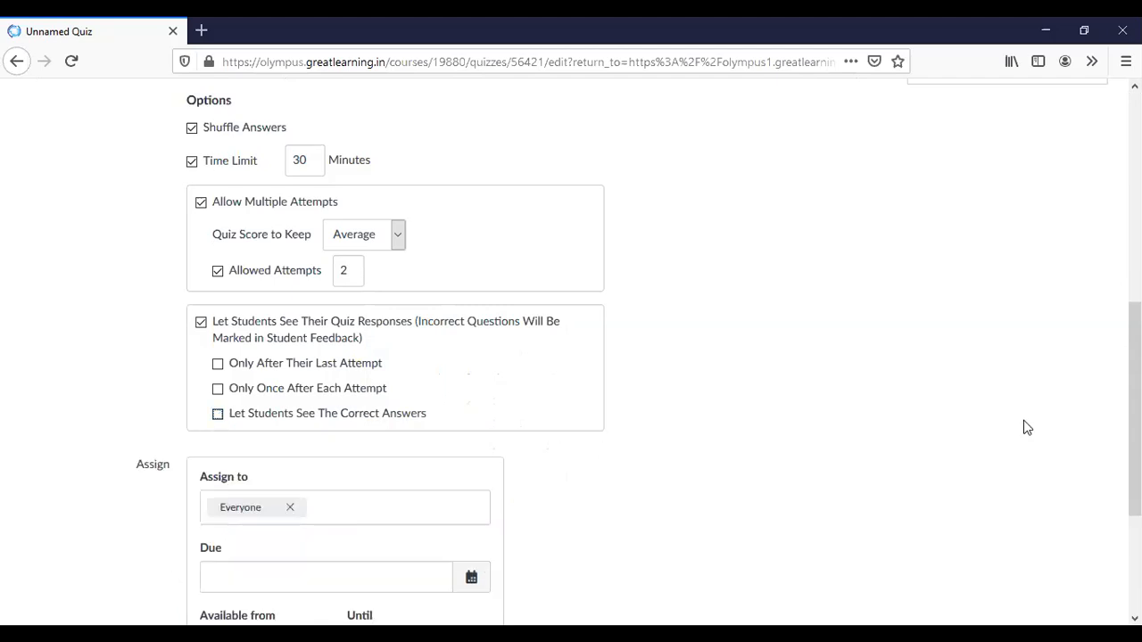
drag(1135, 409, 1135, 480)
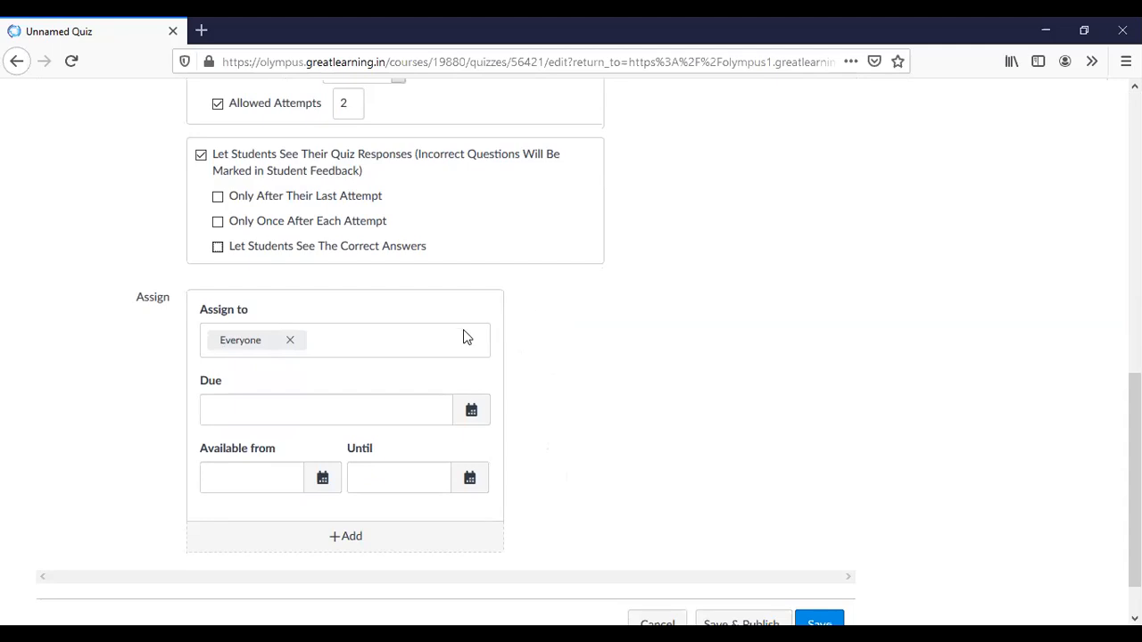
click(441, 341)
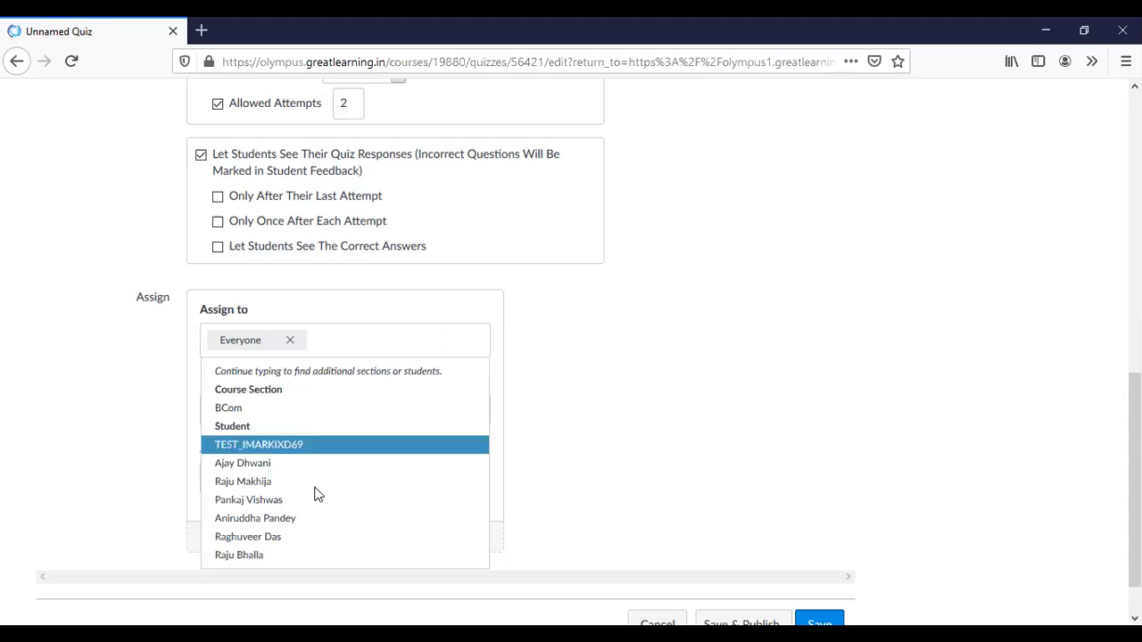
click(636, 419)
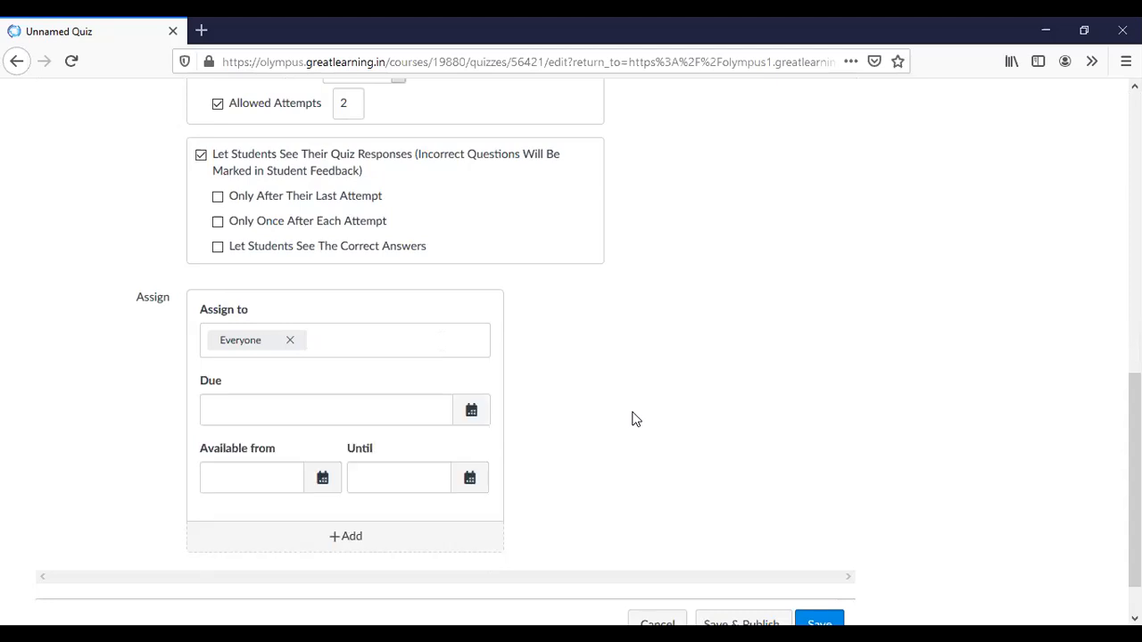
Set the quiz's due date to Sep 21 at 11:59pm.
click(473, 410)
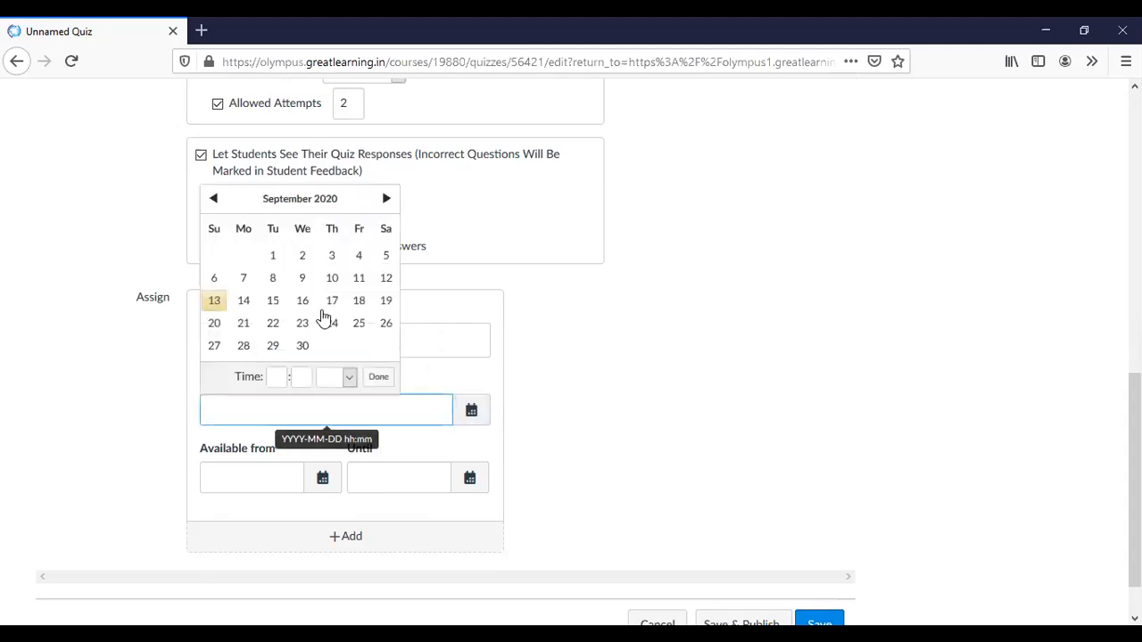
click(245, 326)
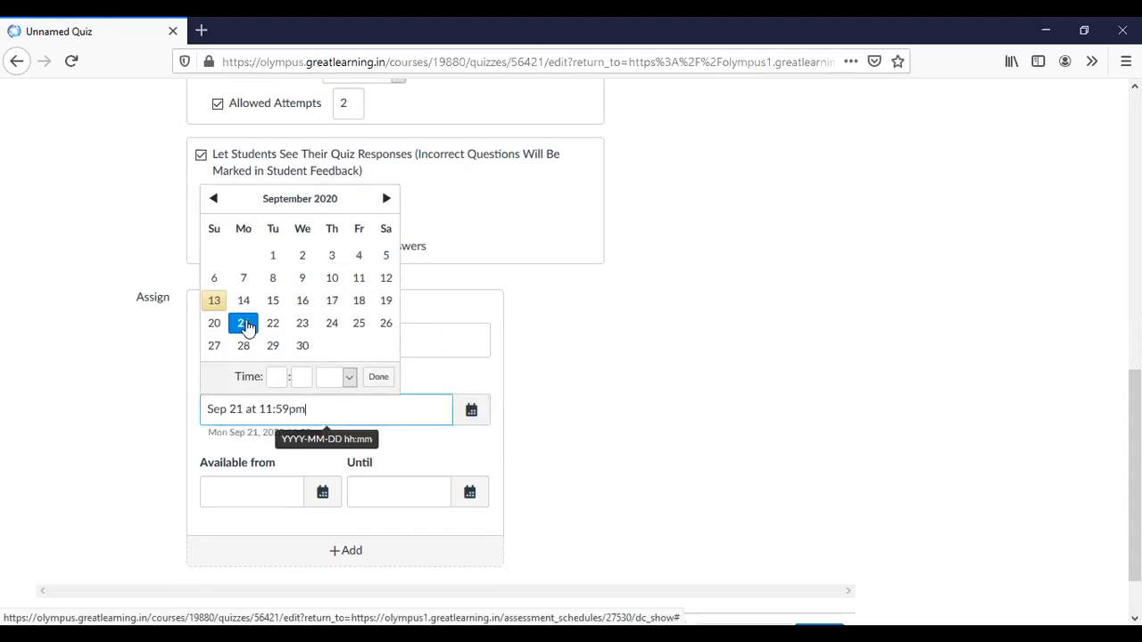
click(374, 380)
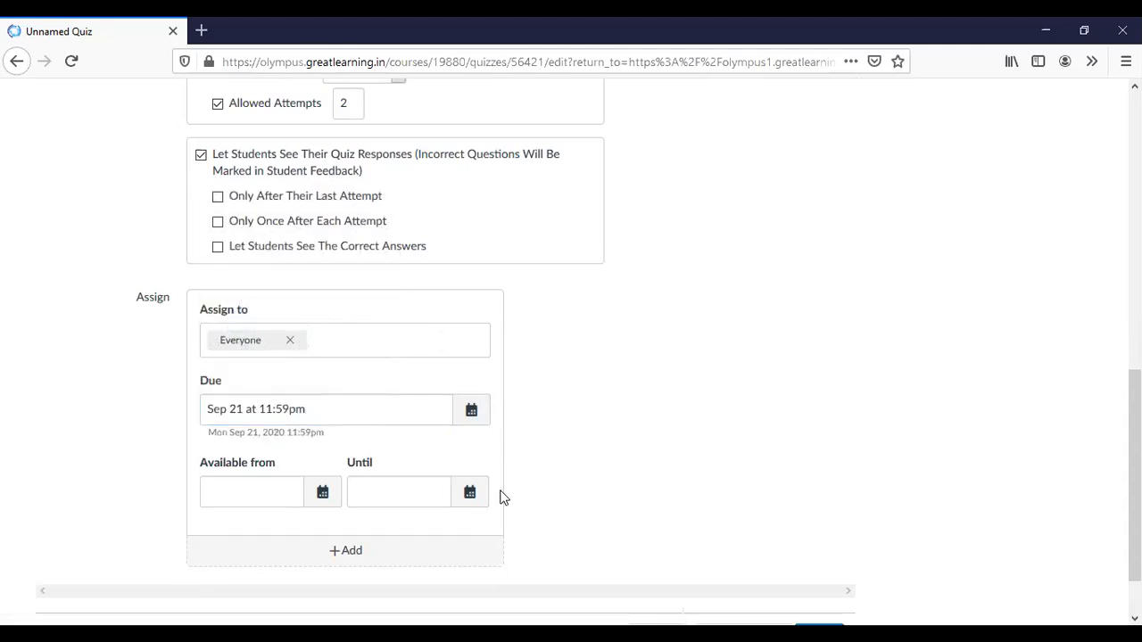
Make the quiz available from Sep 13 at 12am until Sep 21 at 11:59pm.
click(473, 494)
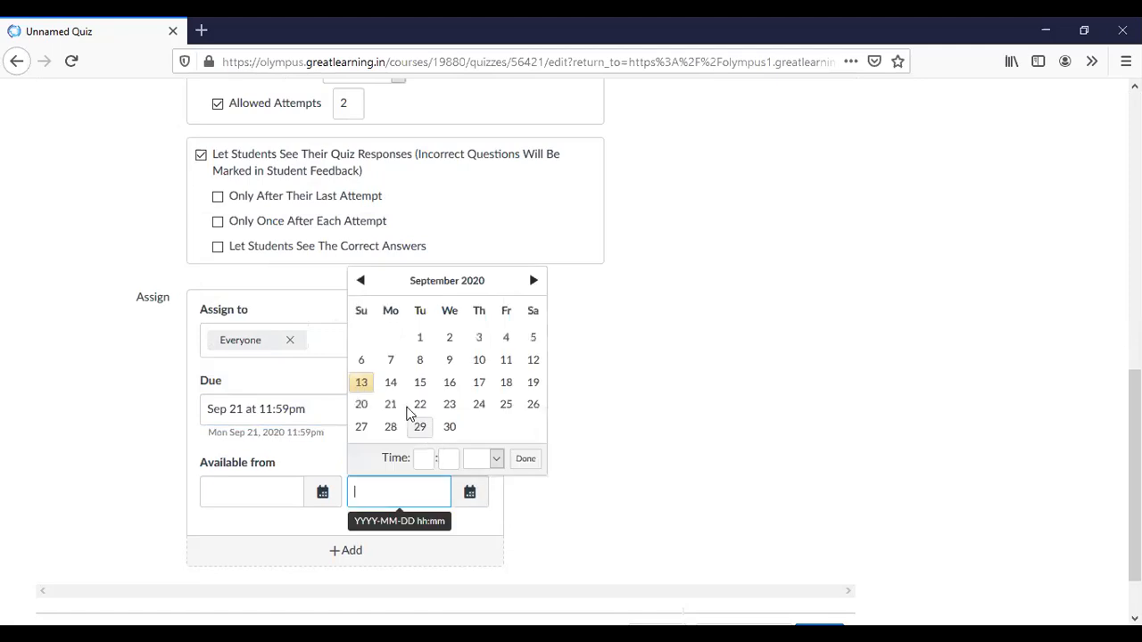
click(393, 406)
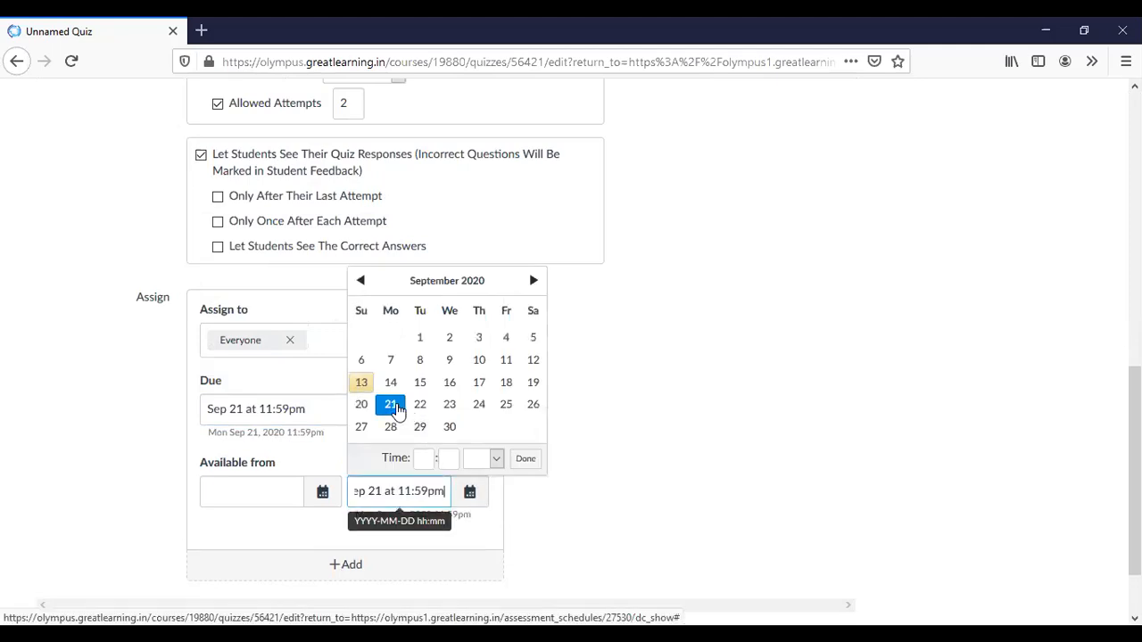
click(320, 468)
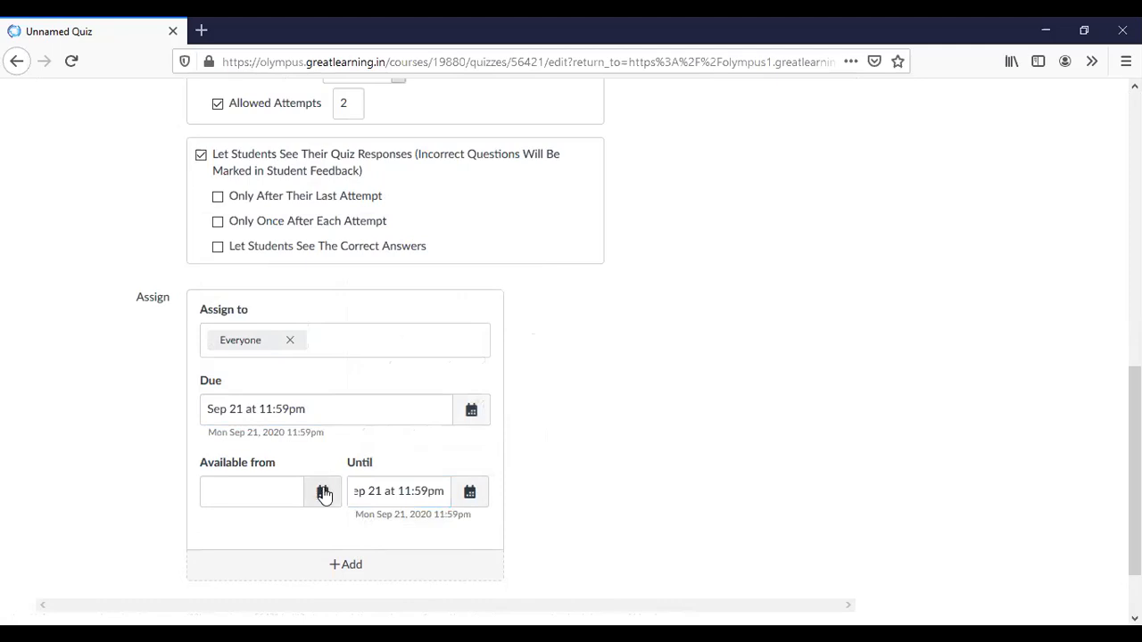
click(323, 493)
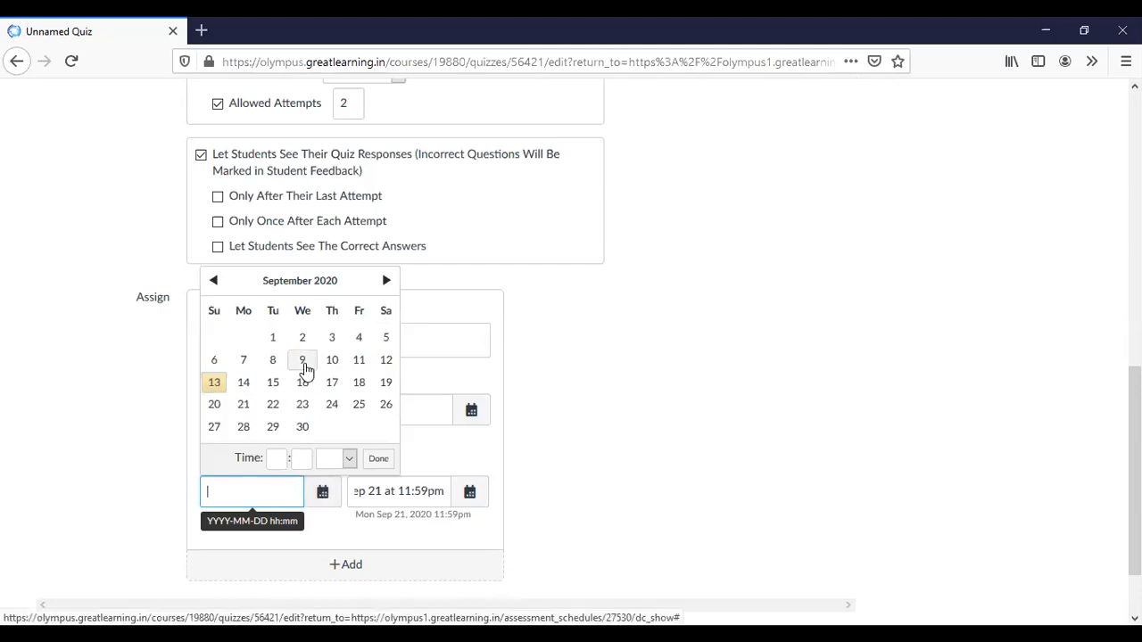
click(220, 384)
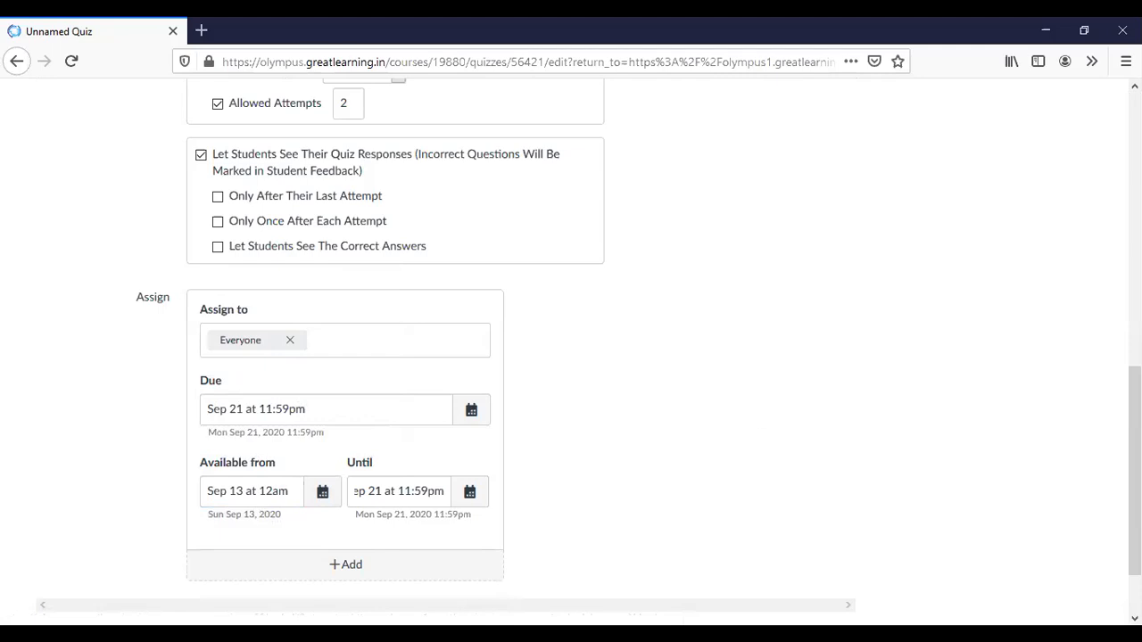
Add a new question to the quiz and title it "Question 1".
scroll(571, 348, up, 10)
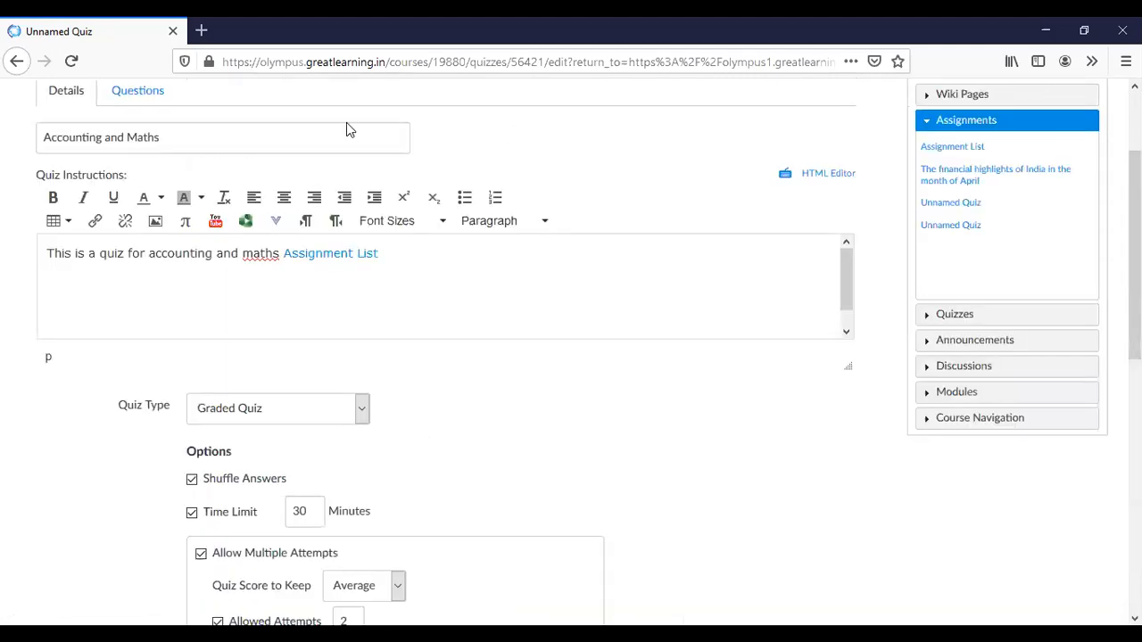
click(161, 105)
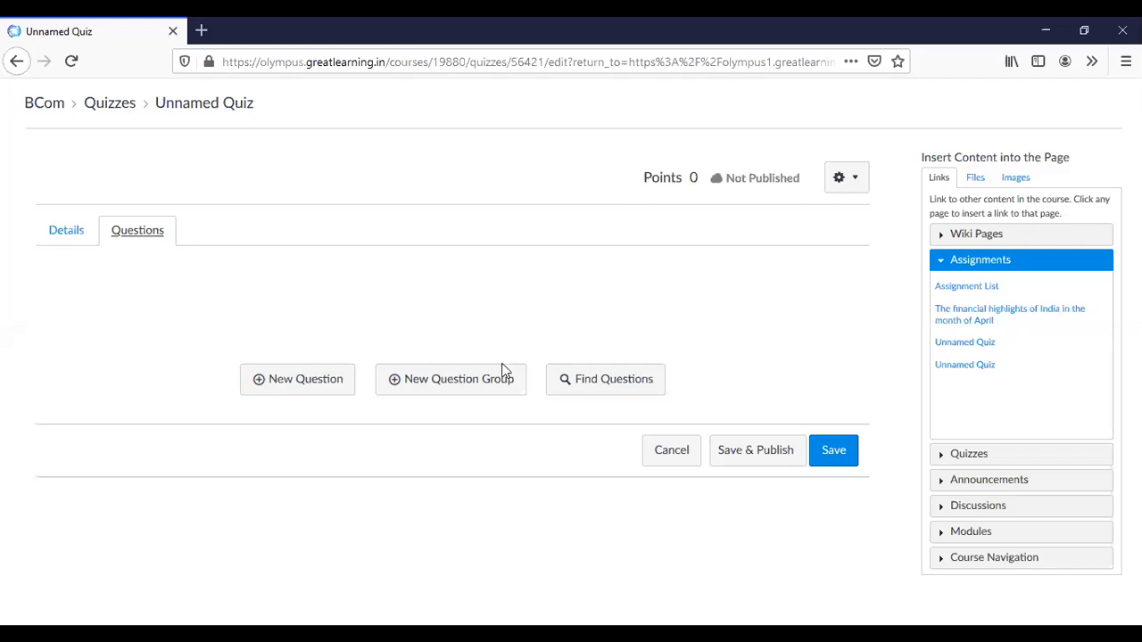
click(303, 383)
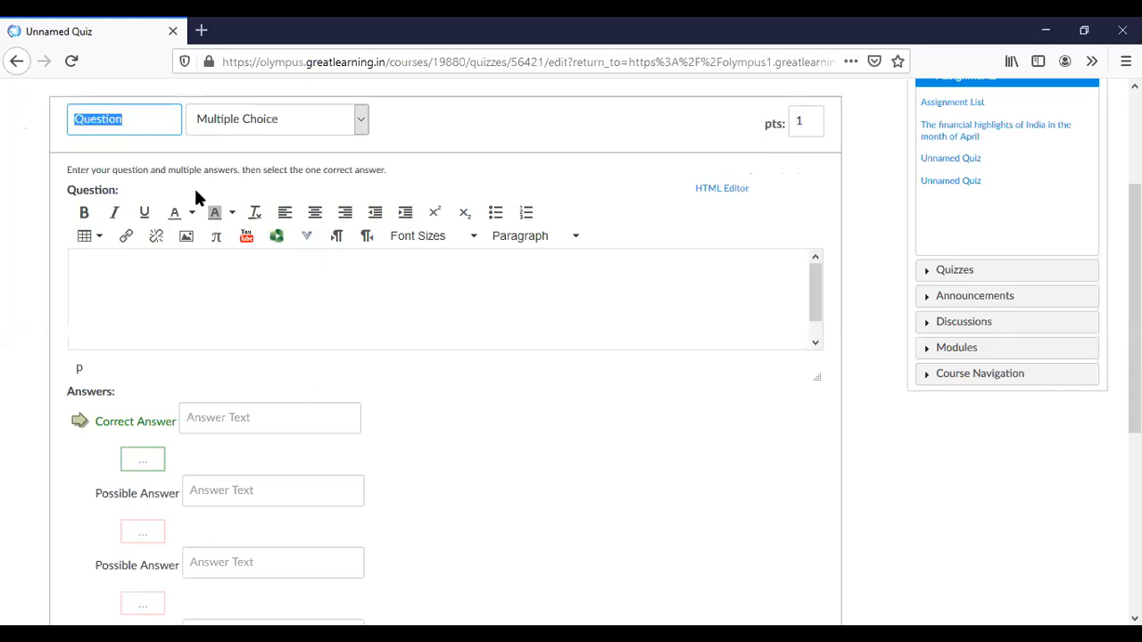
click(140, 119)
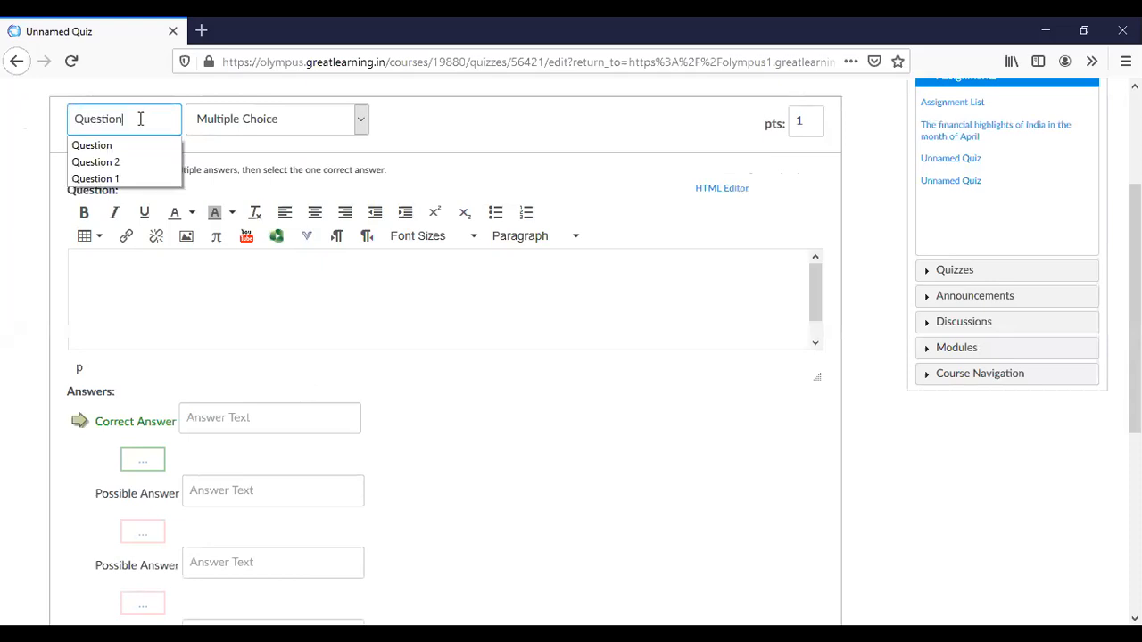
text(1)
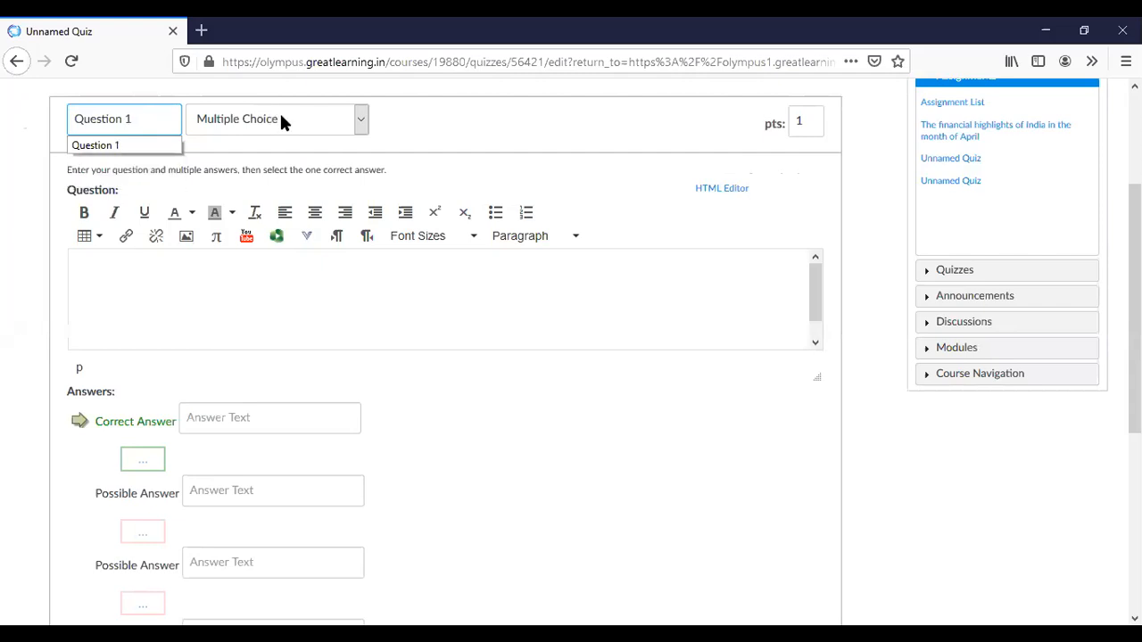
Keep Question 1 as Multiple Choice and make it worth 2 points.
click(280, 121)
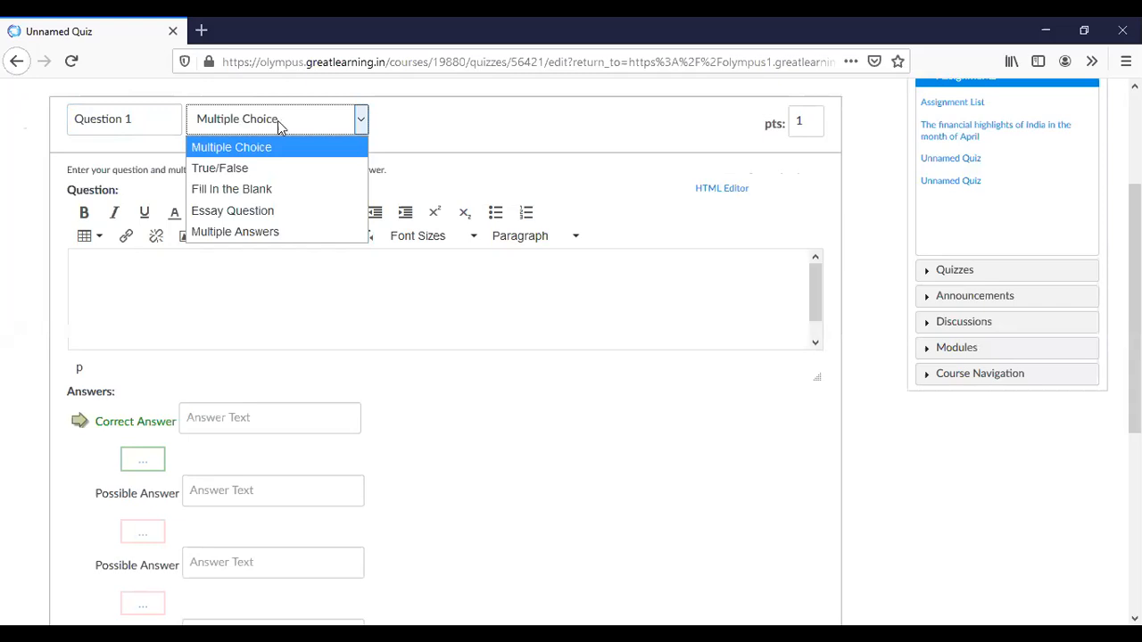
click(252, 157)
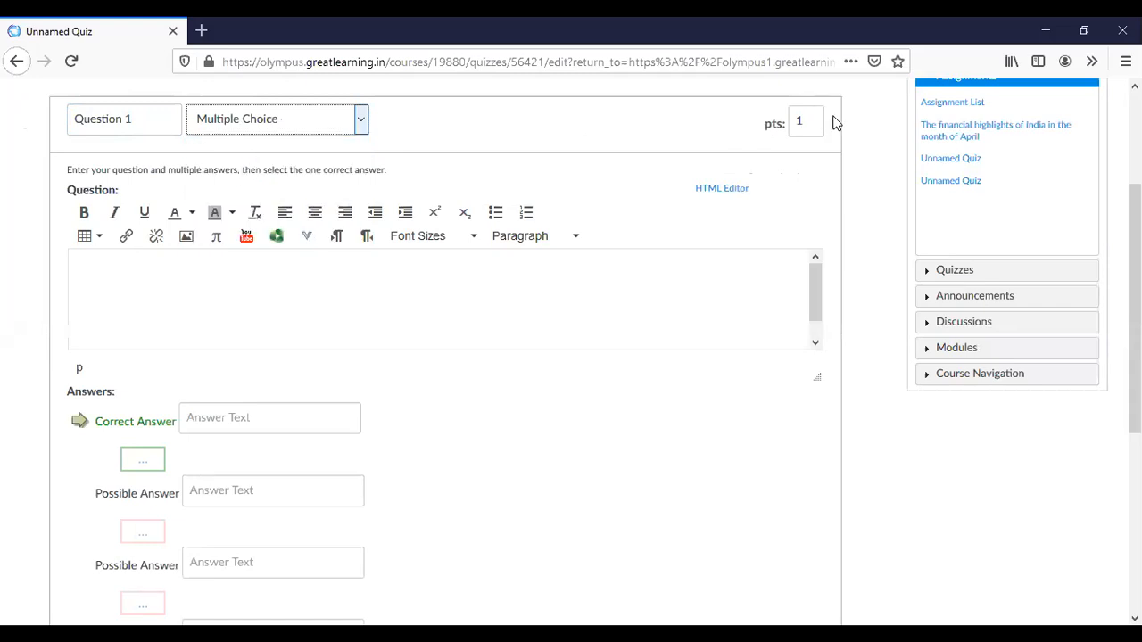
click(803, 121)
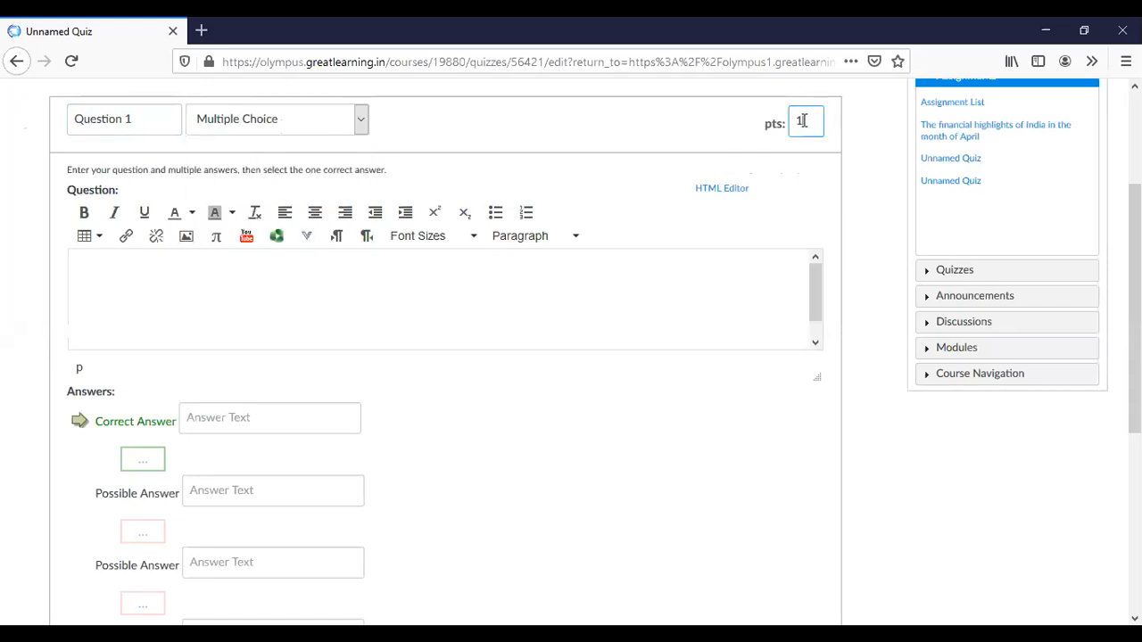
key(BackSpace)
text(2)
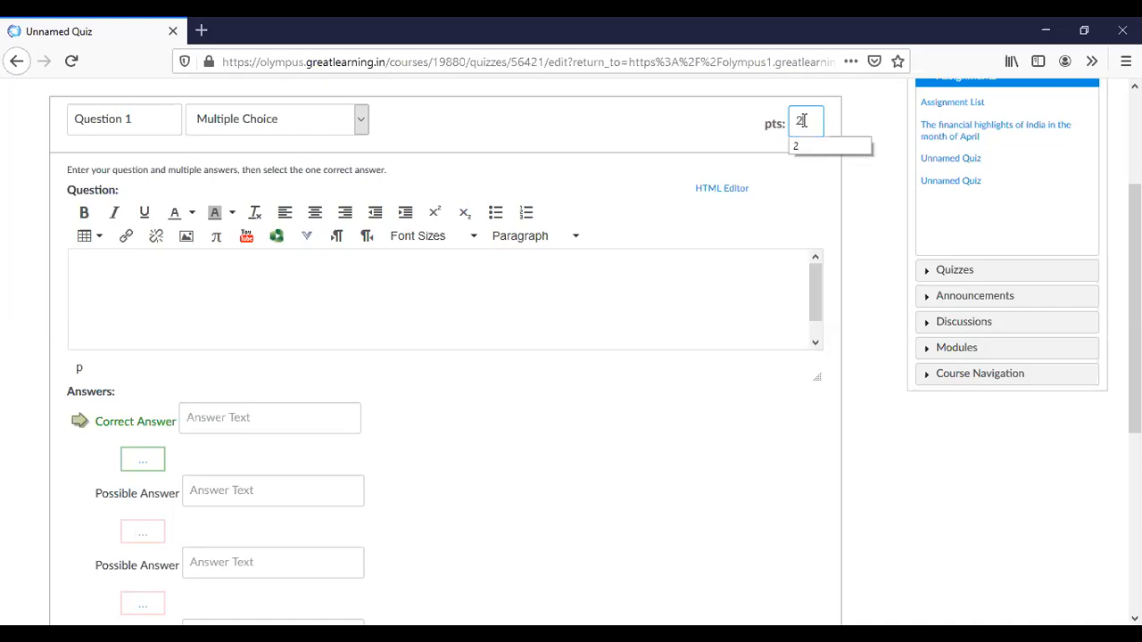
Write the question "The expenses and revenue information can be found in" and enter "Income statement" as its correct answer.
click(718, 262)
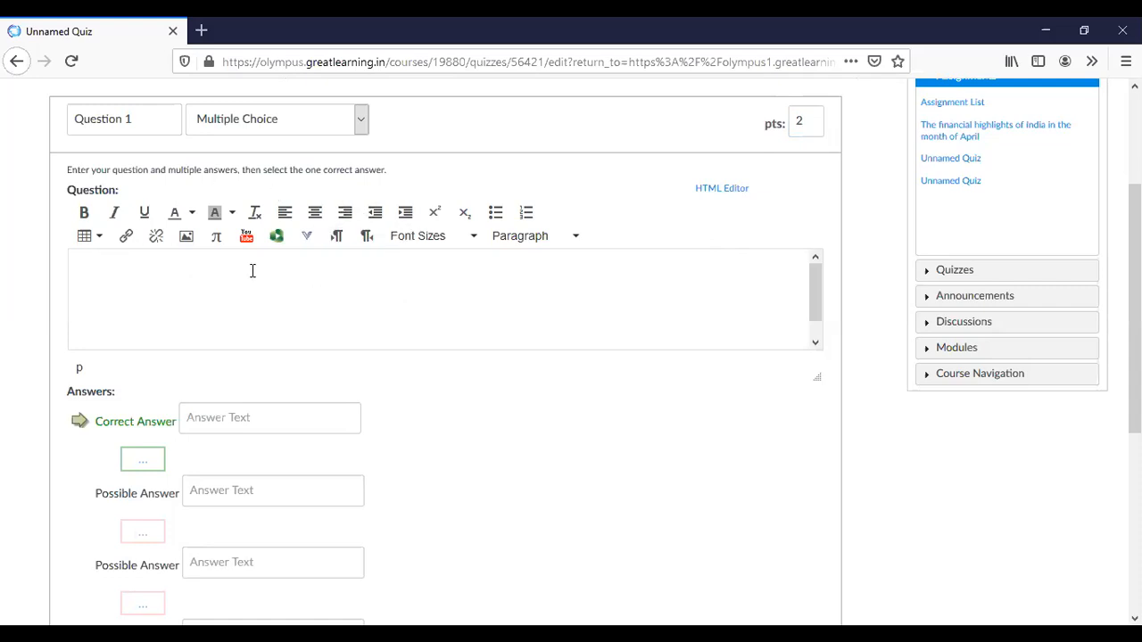
text(The expenses and revenue information can be found in)
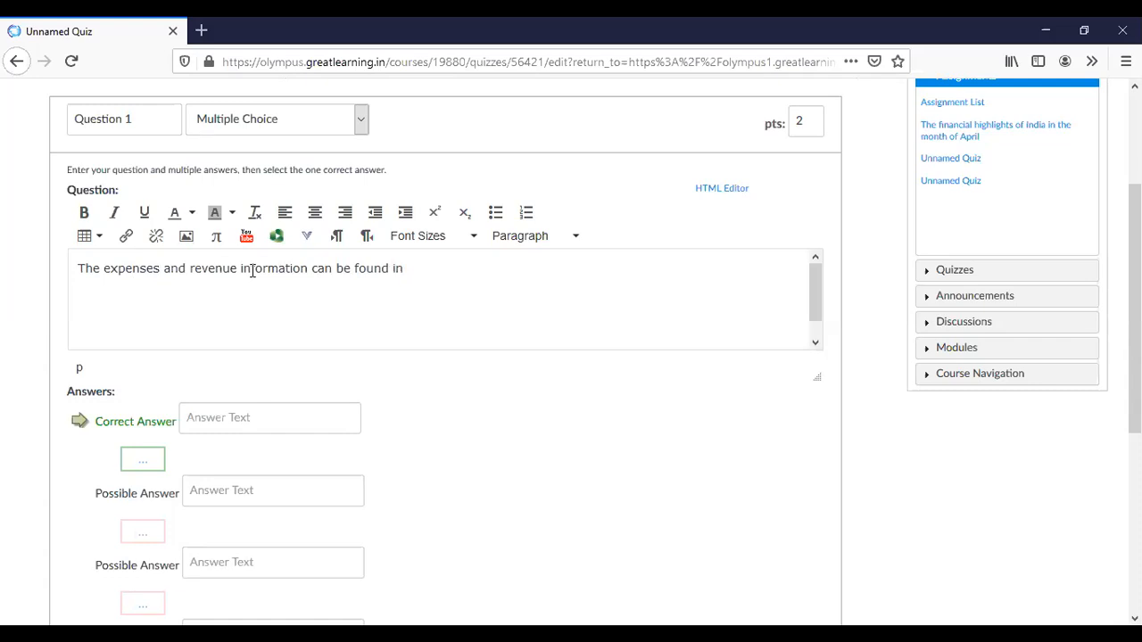
click(212, 417)
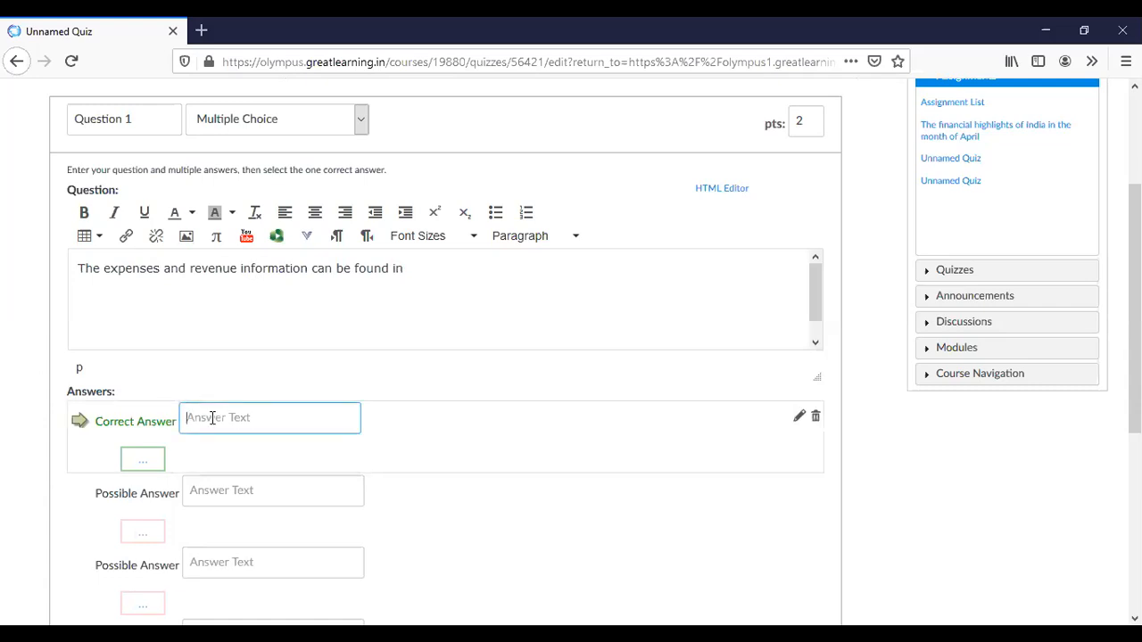
text(I)
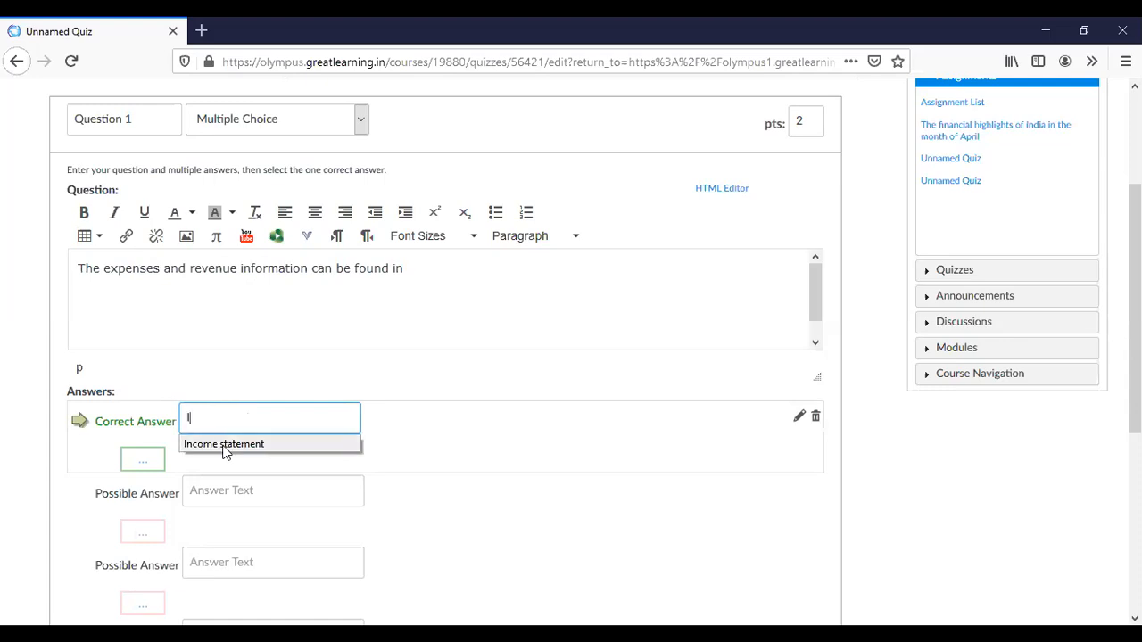
click(223, 448)
Enter "Balance sheet" as the first possible answer of Question 1.
click(242, 491)
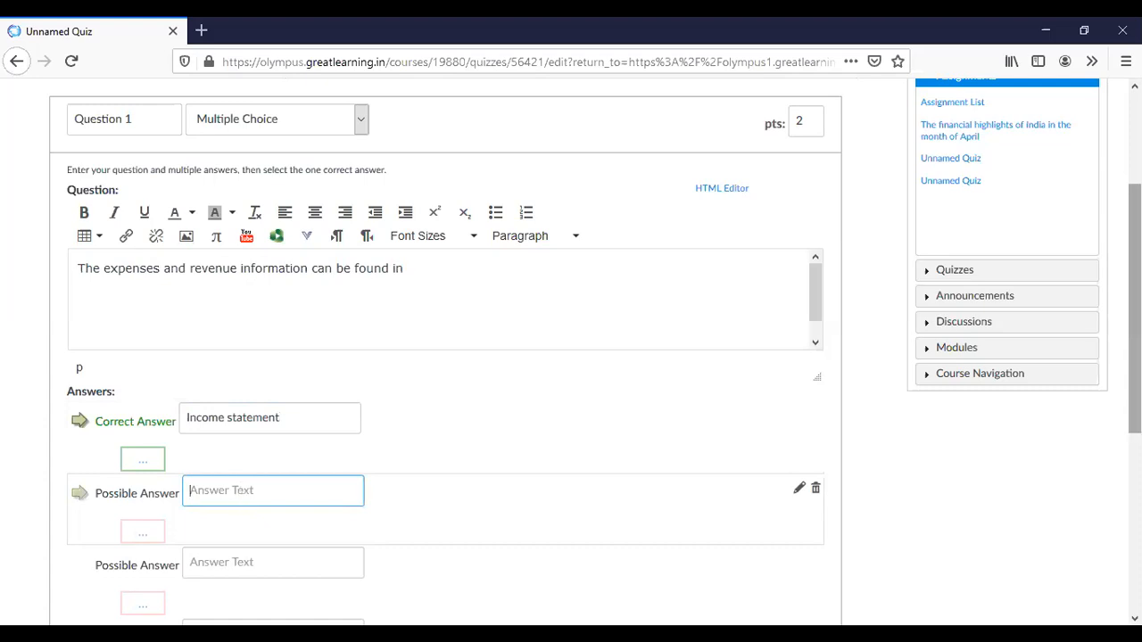
scroll(1133, 303, down, 2)
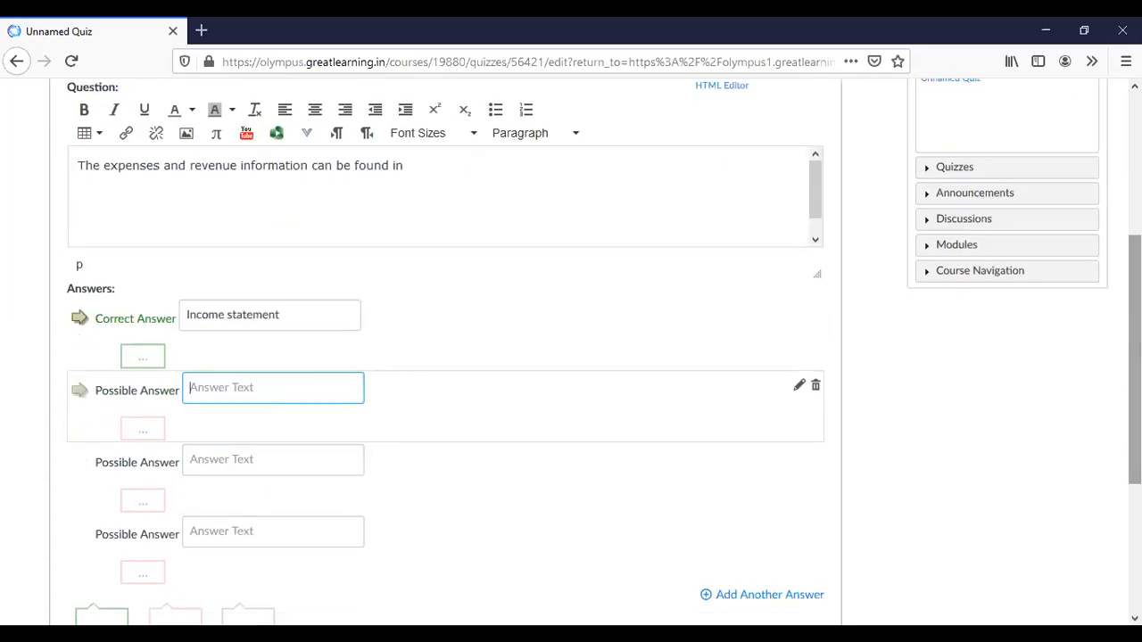
text(Bala)
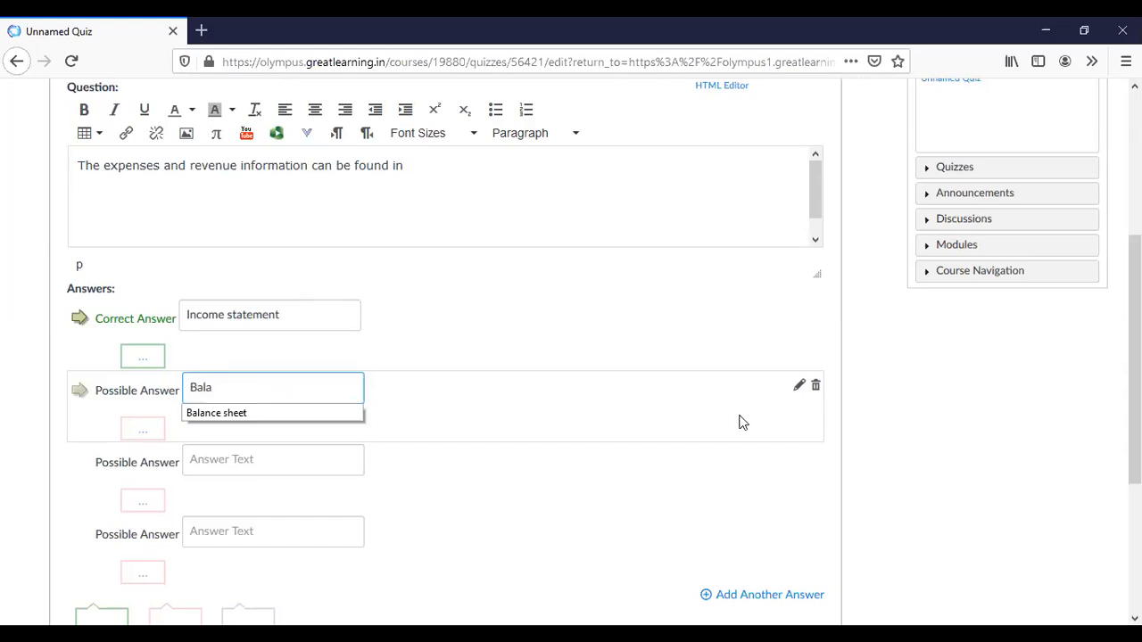
click(329, 413)
Enter "Cash flow" as the second possible answer of Question 1.
click(332, 463)
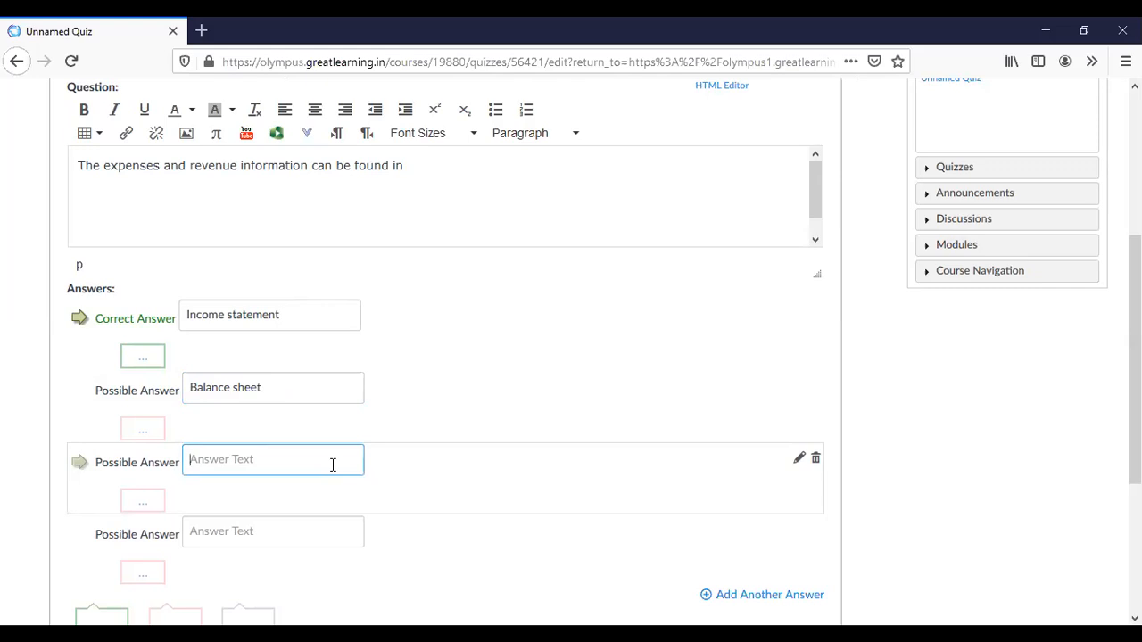
text(Cas)
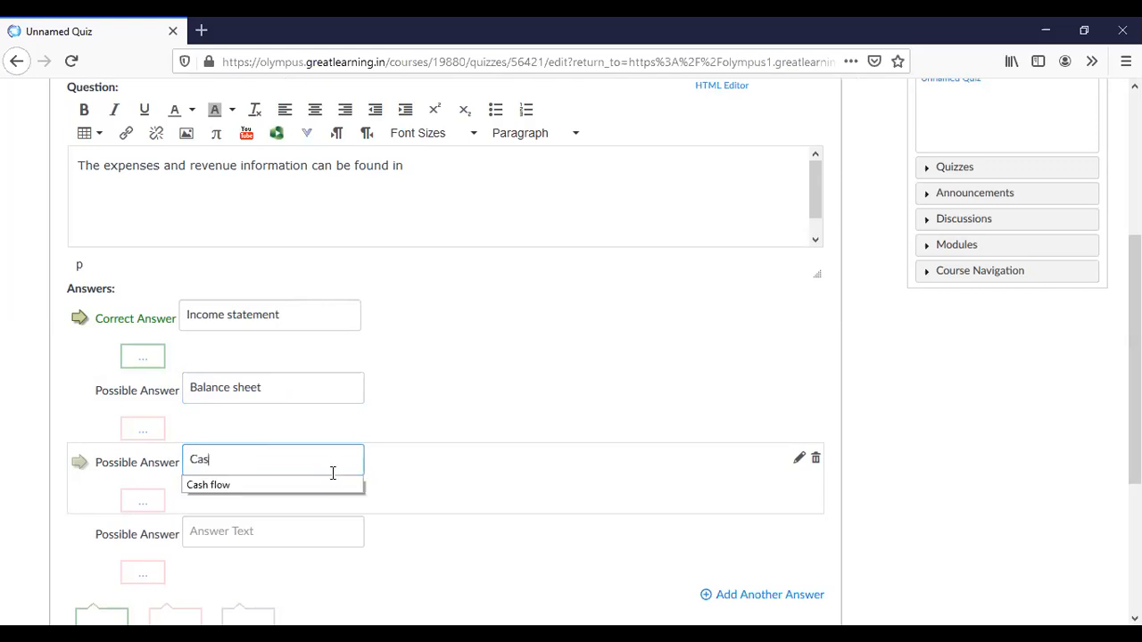
click(329, 484)
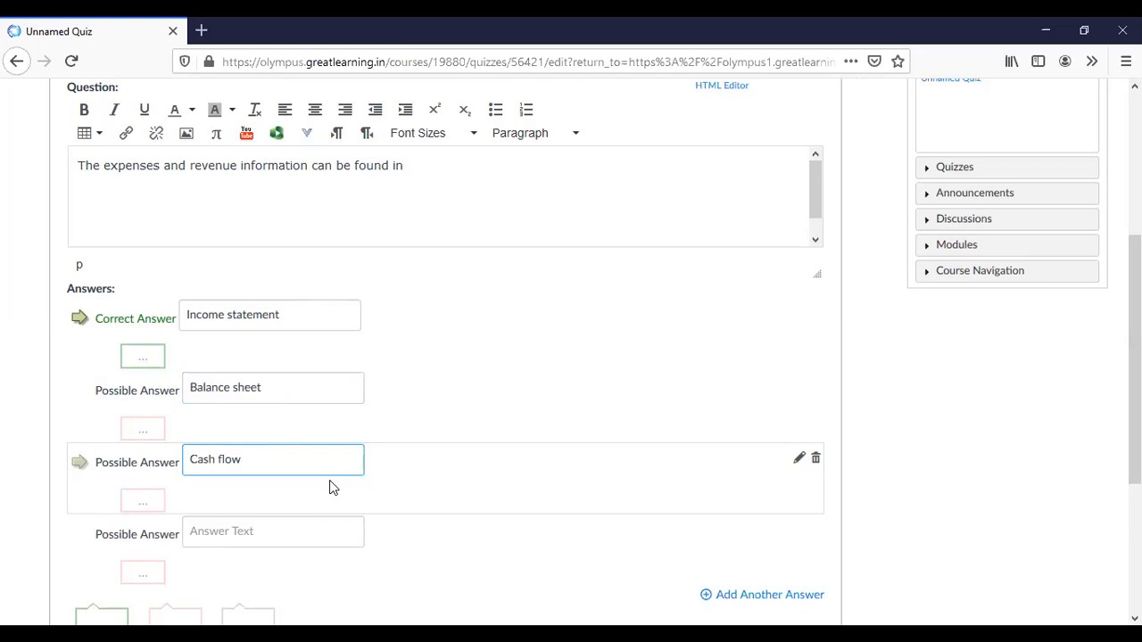
Open the "Cash flow" answer for rich-text editing and delete that answer from Question 1.
scroll(943, 488, down, 3)
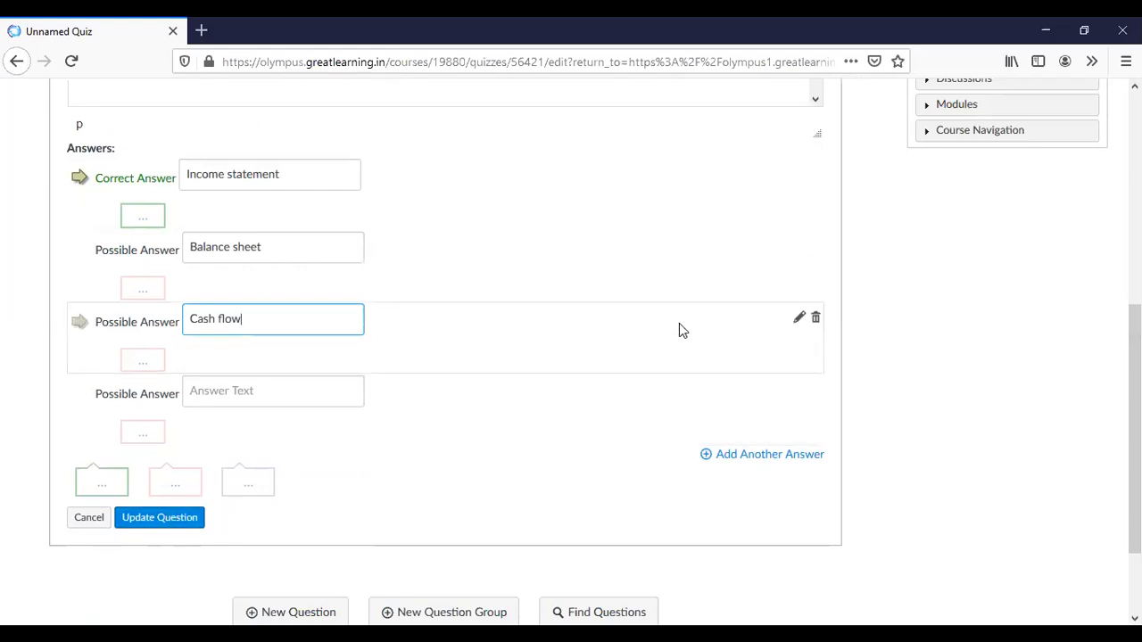
click(800, 321)
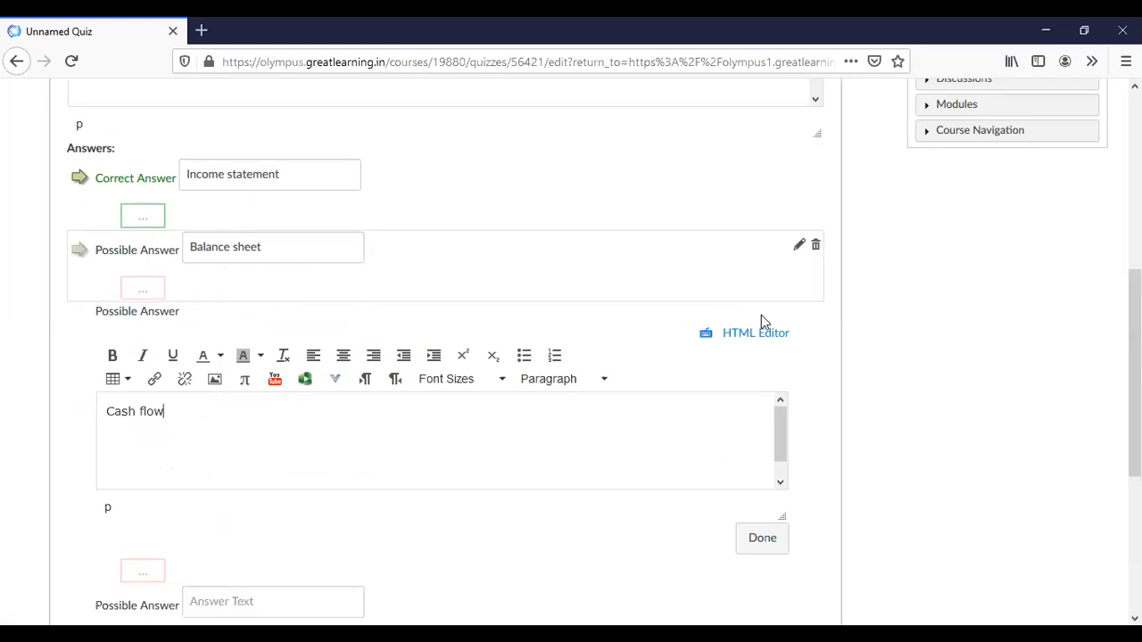
click(816, 326)
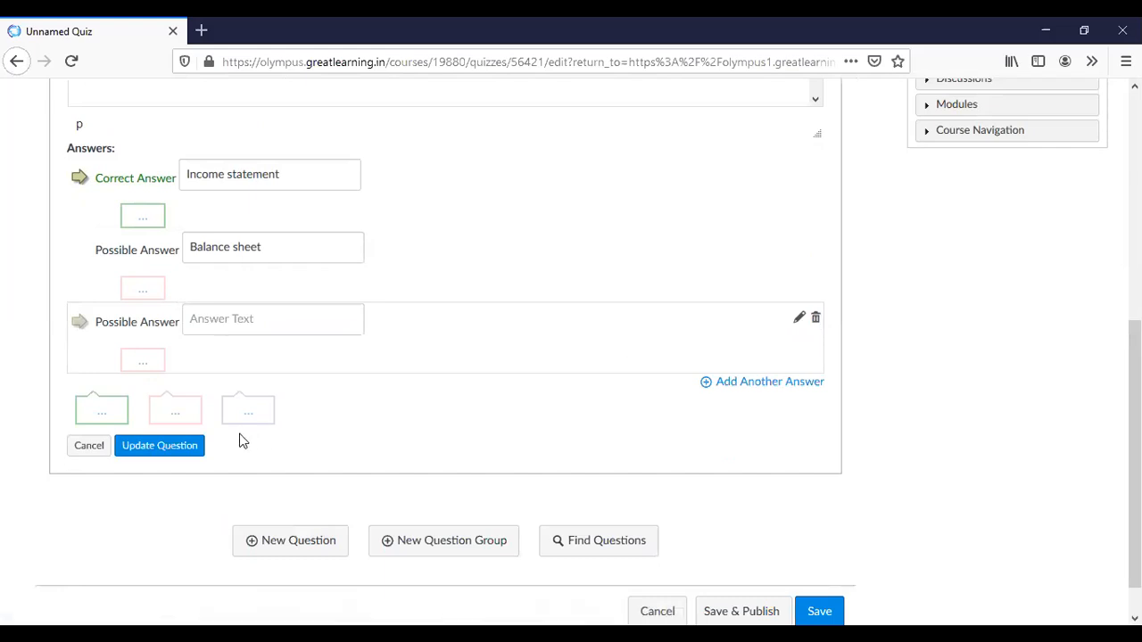
Save Question 1 and turn on the display of question details.
click(186, 446)
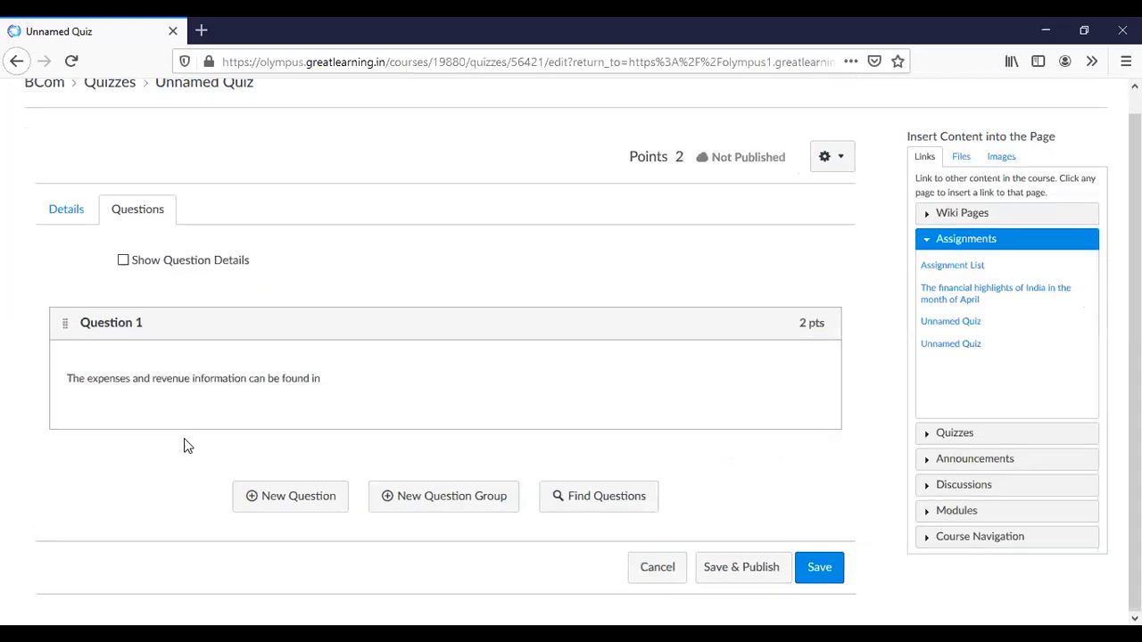
click(123, 262)
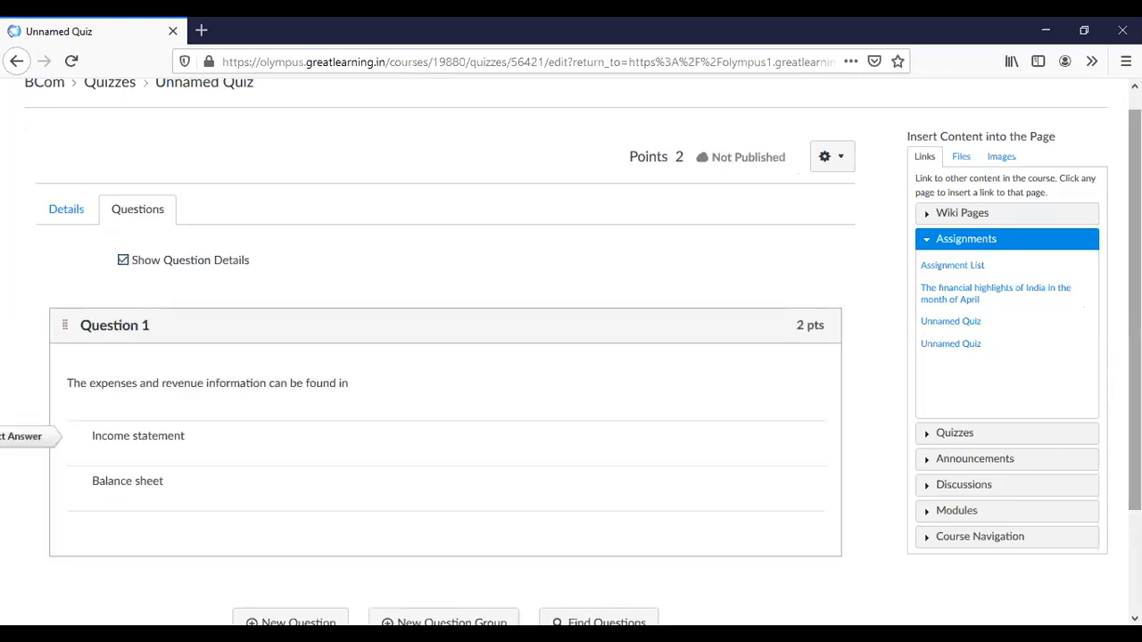
scroll(571, 356, down, 3)
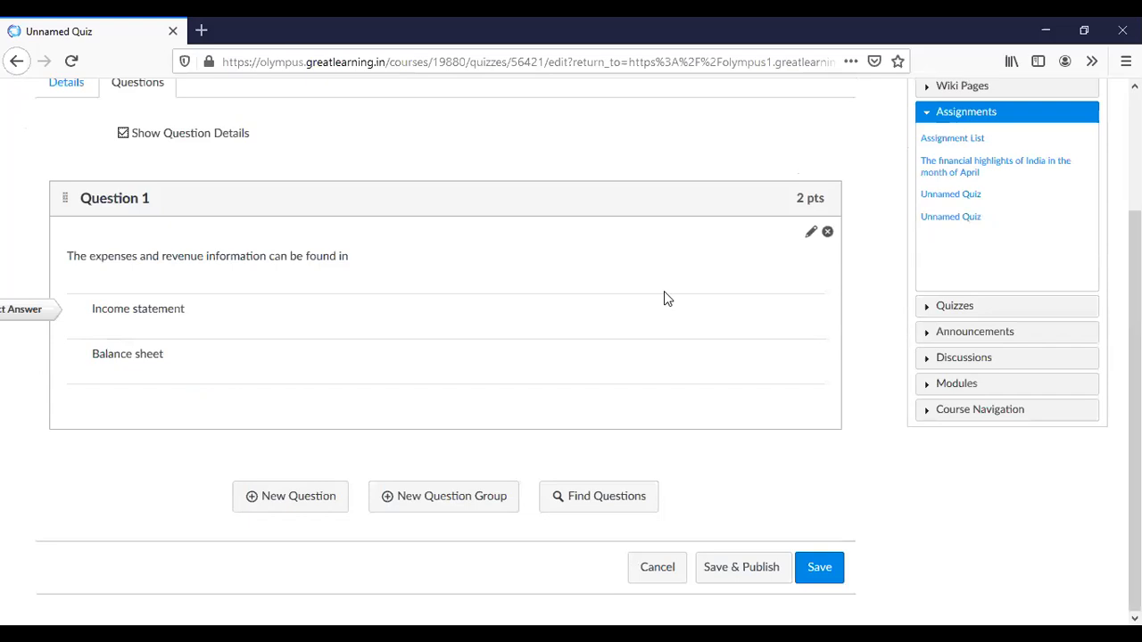
Add a new question titled "Question 2" and set its type to True/False.
click(331, 502)
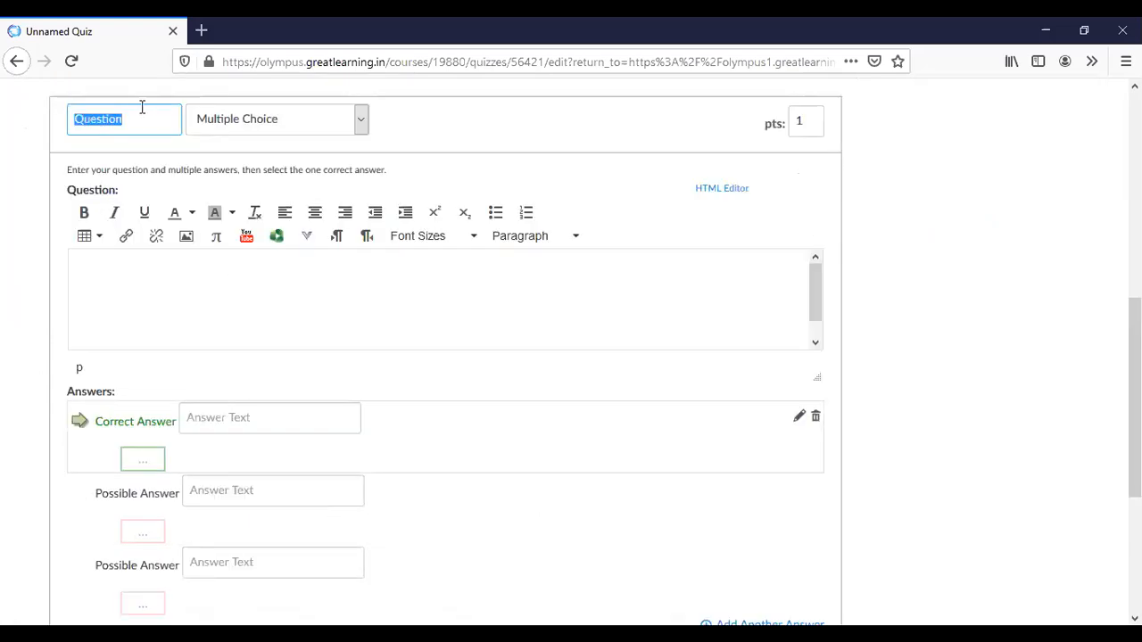
click(144, 115)
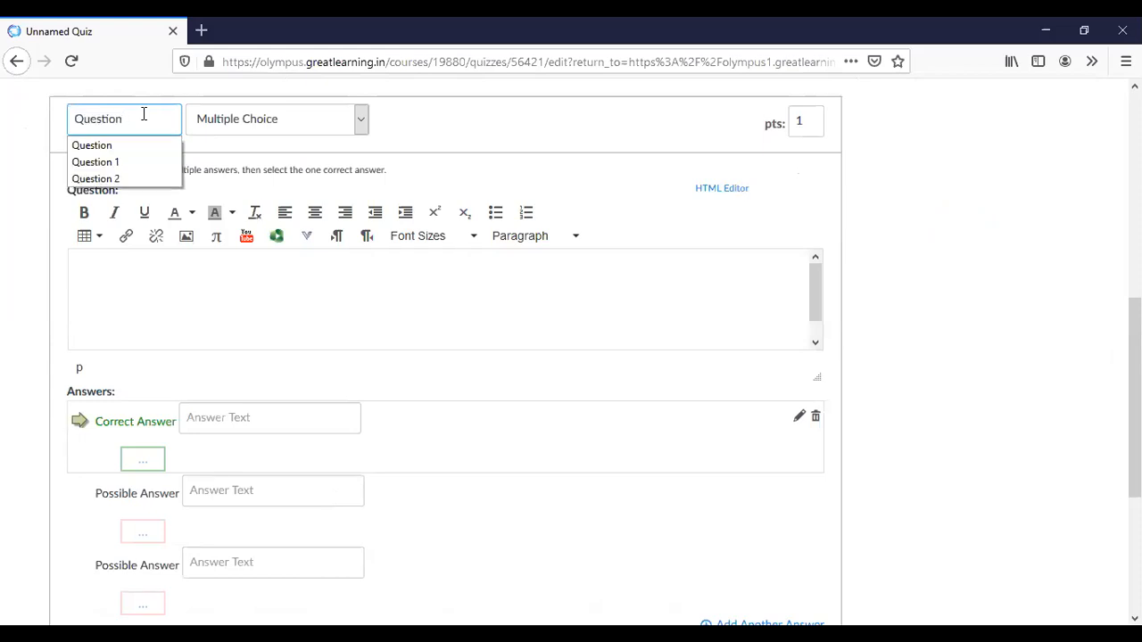
text(2)
click(361, 118)
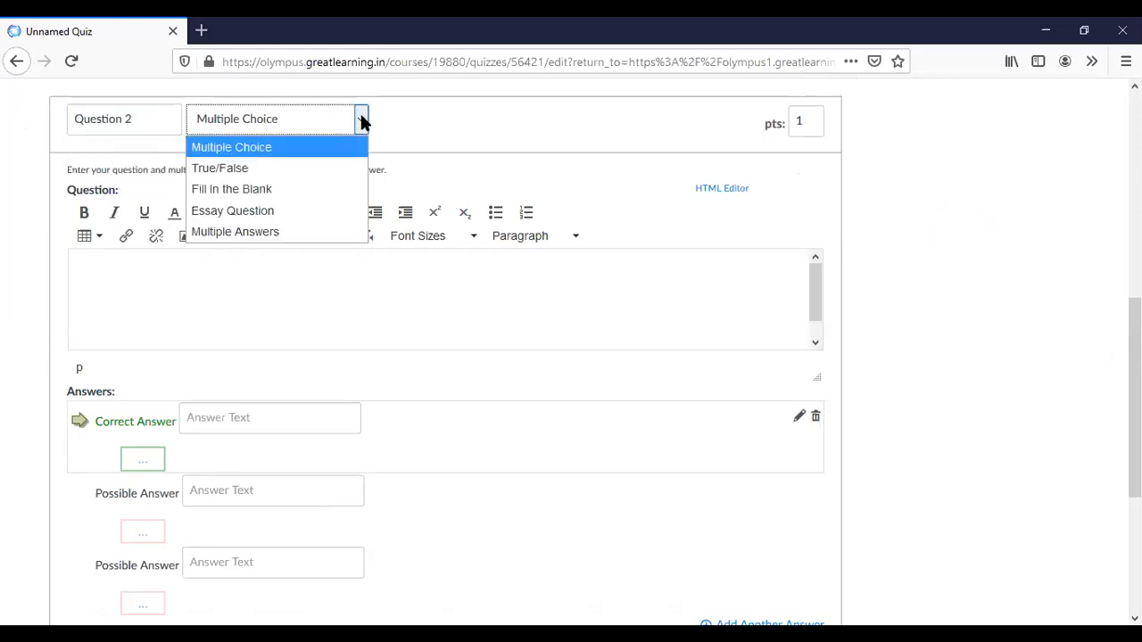
click(332, 172)
Write the statement "Balance sheet shows the financial position of the company" for Question 2 and save it with True as the correct answer.
click(319, 276)
text(Balance )
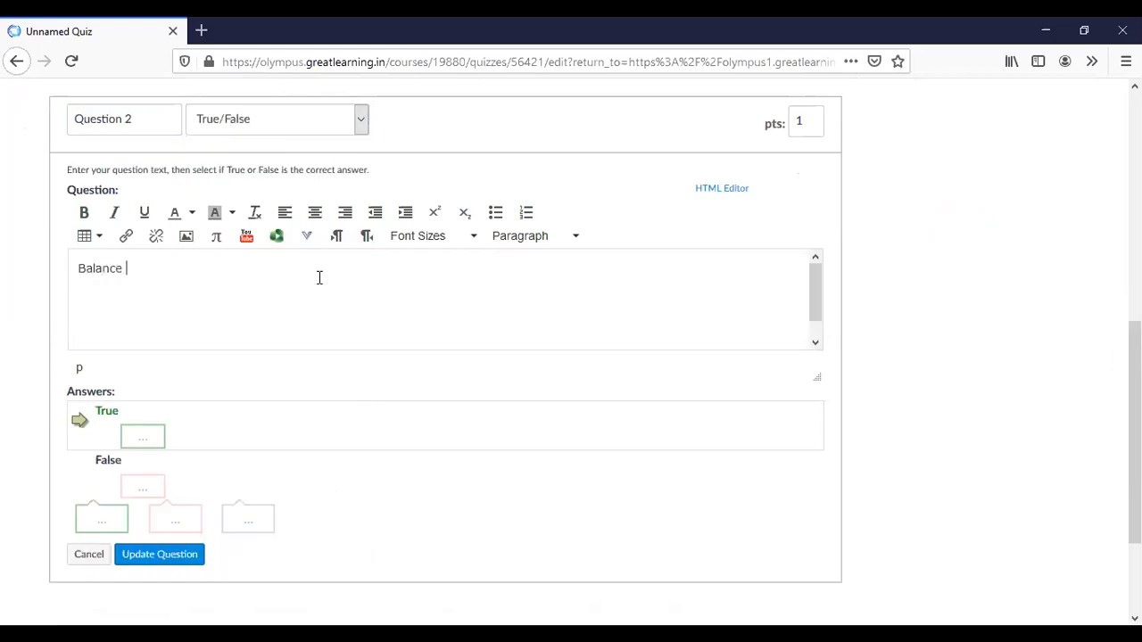
text(sheet shows the fin)
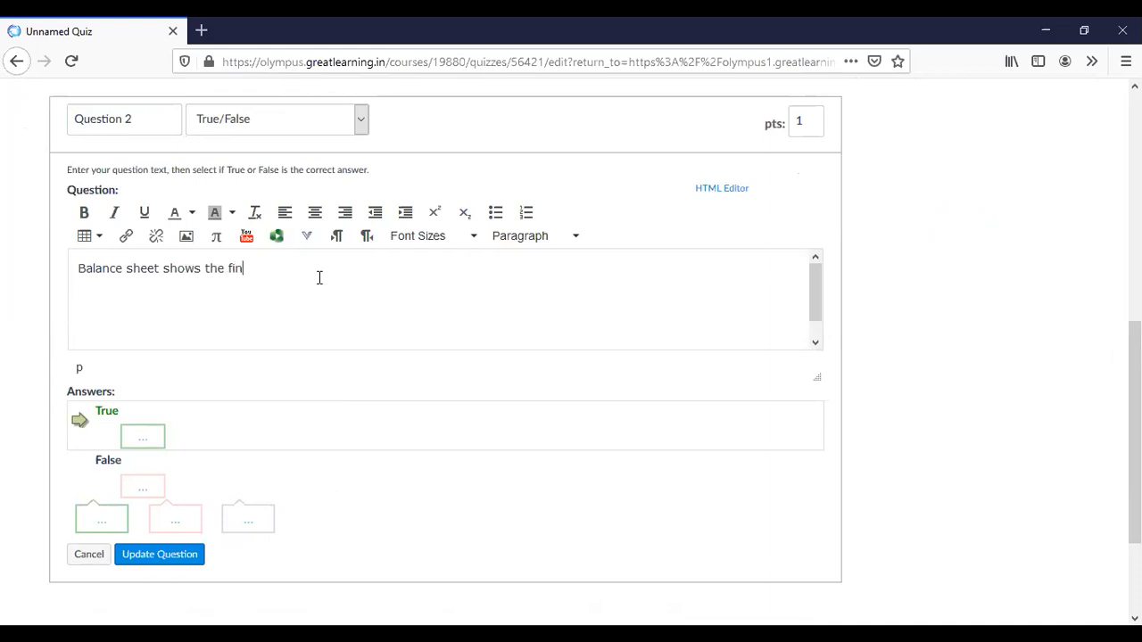
text(ancial position of the compan)
text(y)
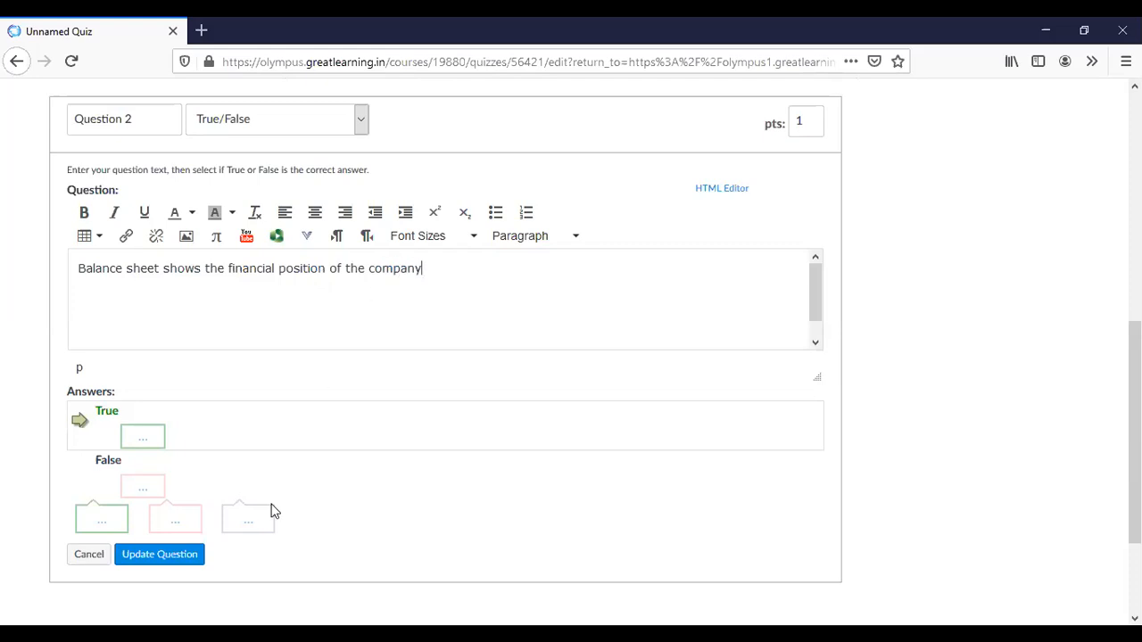
click(186, 555)
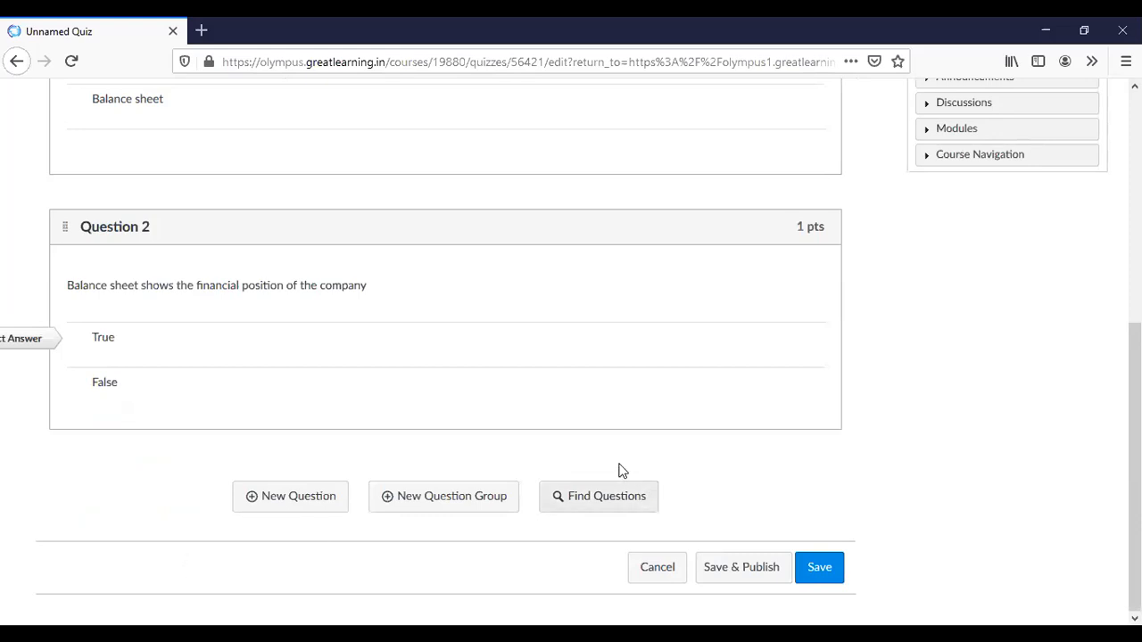
Find the "25x25" question in the Maths question bank and add it to the quiz without a group.
click(605, 505)
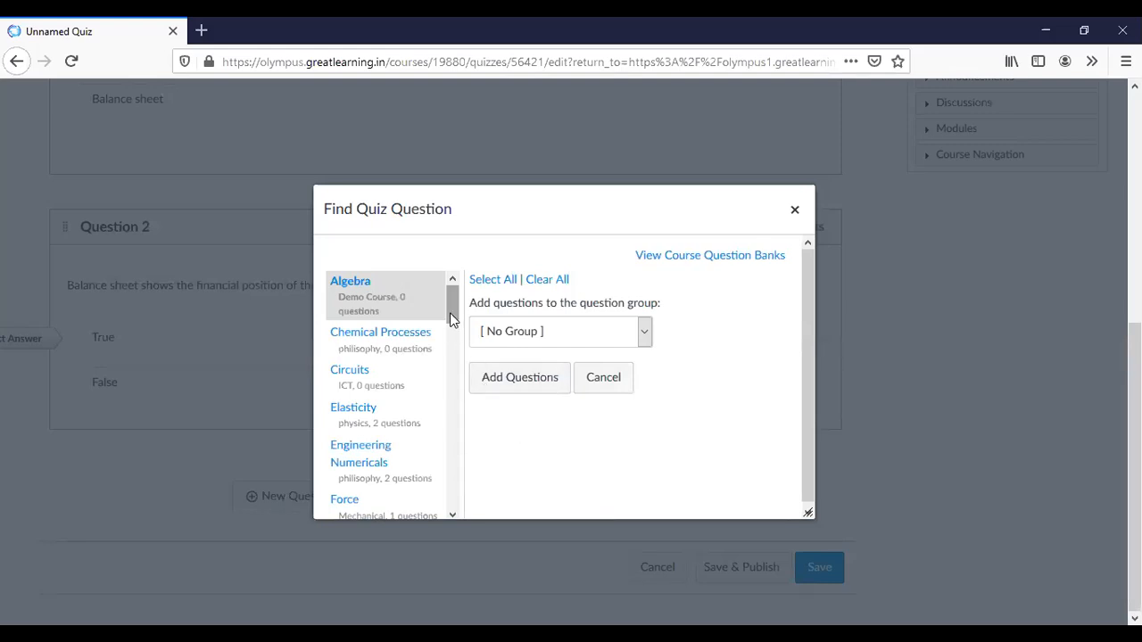
drag(451, 319, 446, 398)
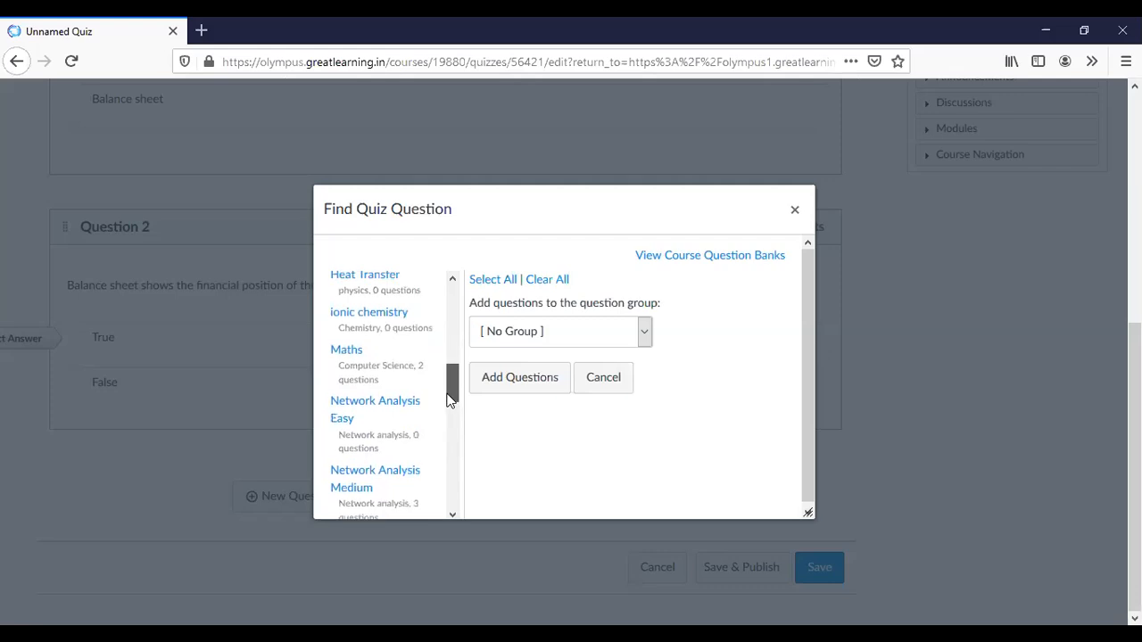
click(386, 363)
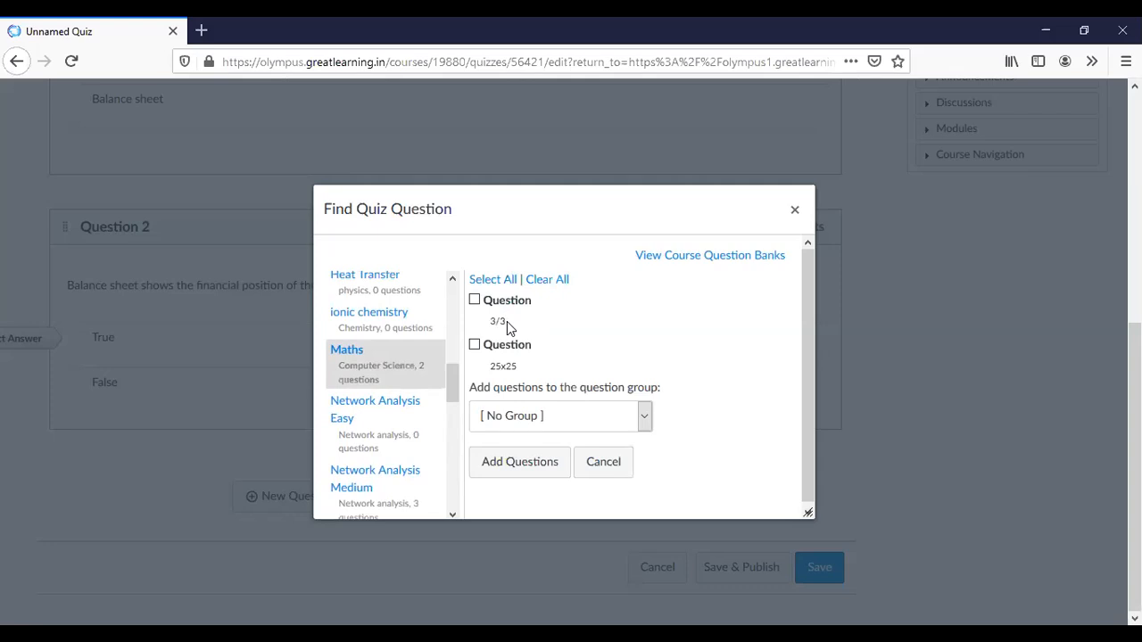
click(476, 344)
click(515, 464)
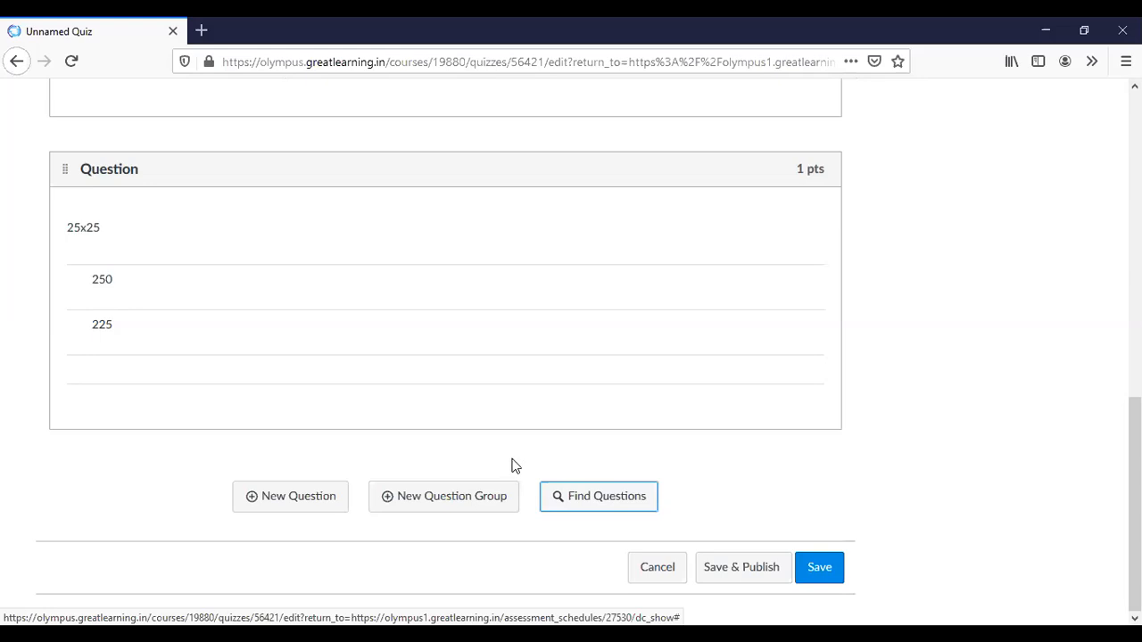
Add a new question group and name it "Group 1".
click(482, 502)
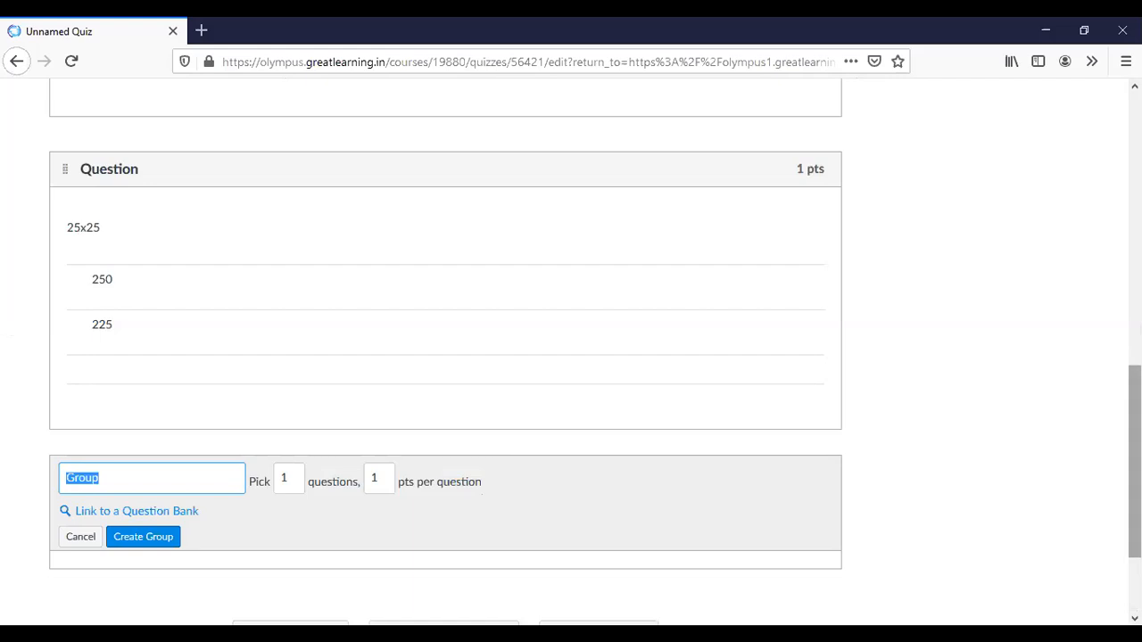
scroll(1133, 446, down, 3)
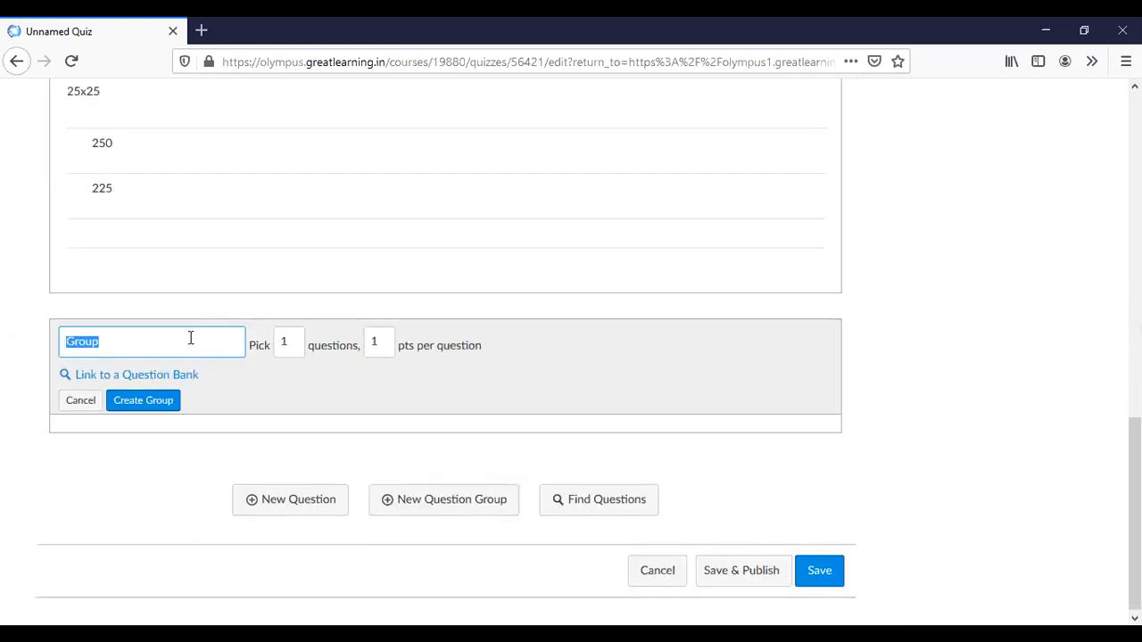
click(190, 338)
key(BackSpace)
key(BackSpace)
key(BackSpace)
key(BackSpace)
key(BackSpace)
text(Group 1)
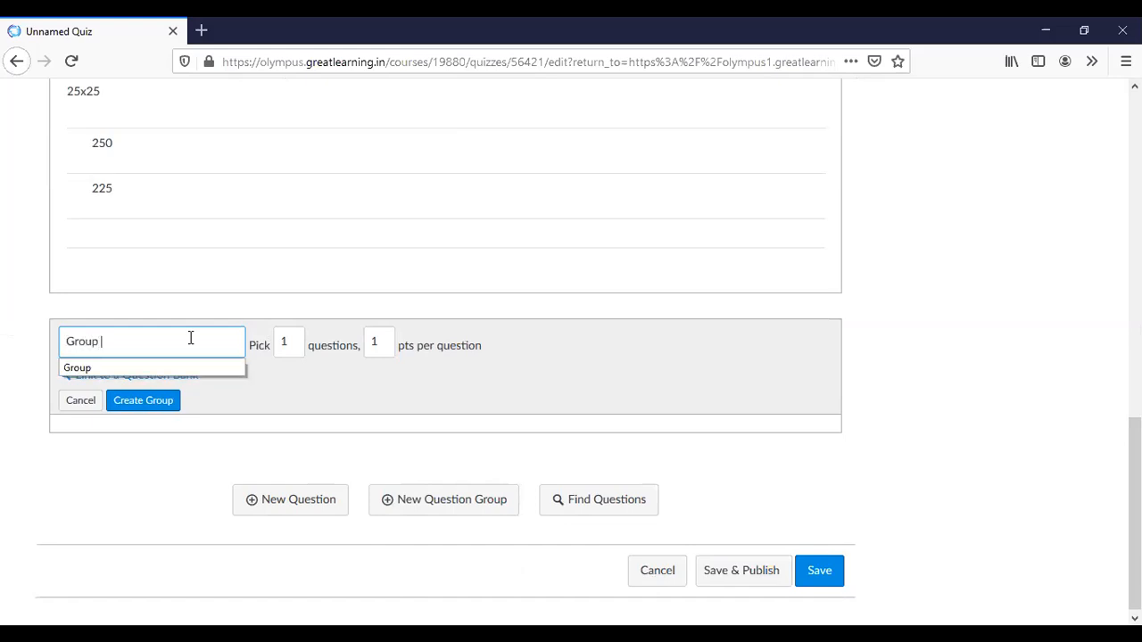
Set Group 1 to pick 2 questions.
click(292, 344)
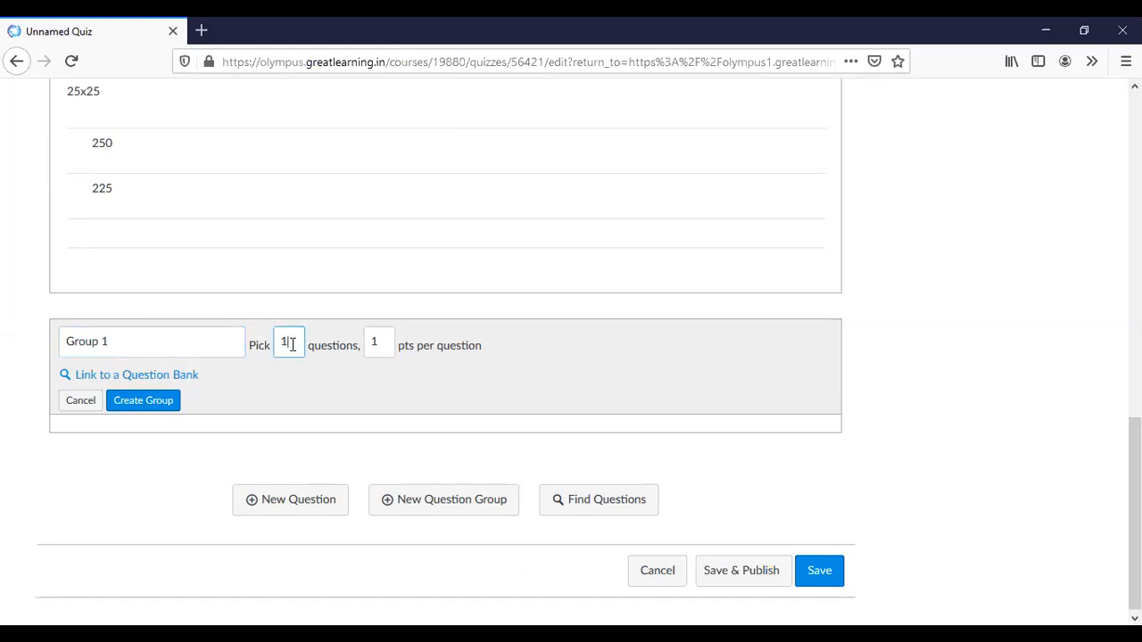
key(BackSpace)
text(2)
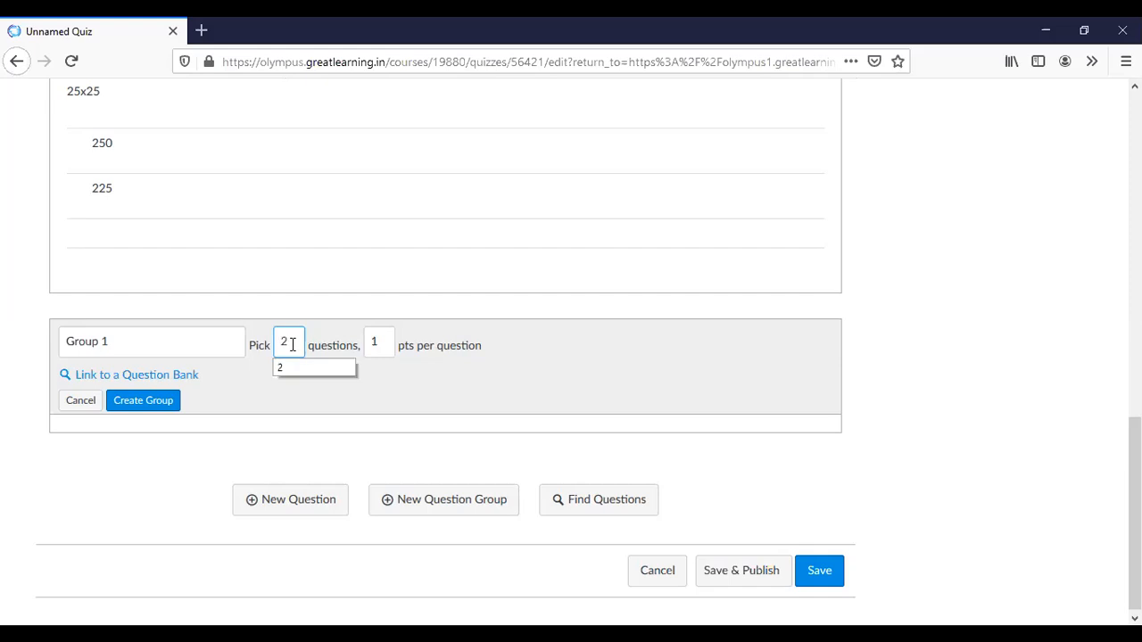
click(251, 385)
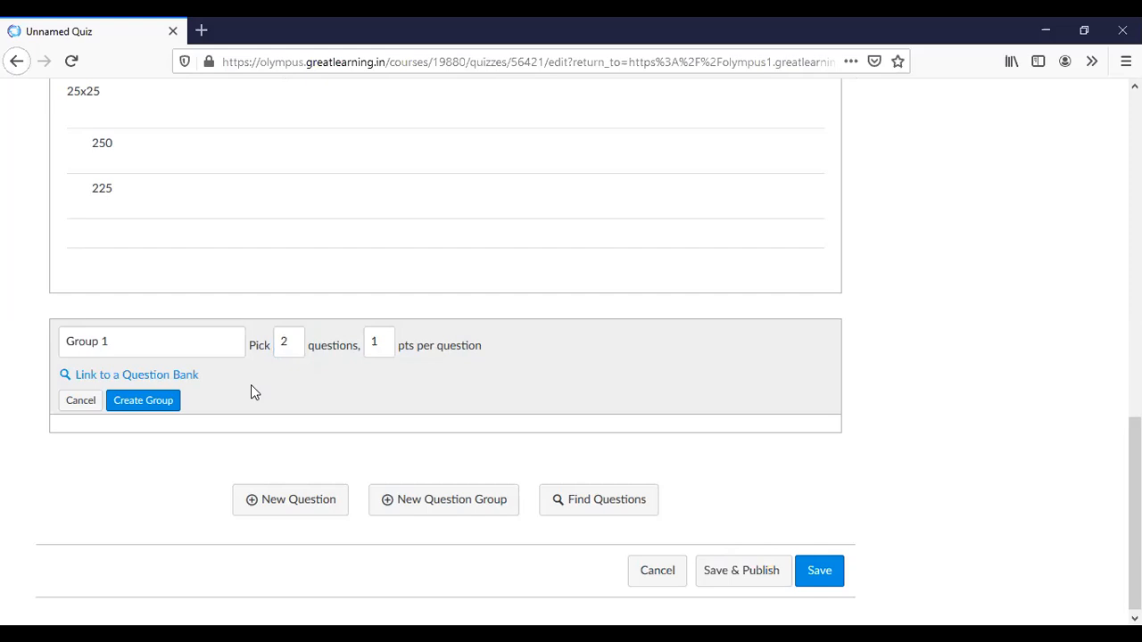
Link Group 1 to the Computer Science course's Maths question bank and create the group.
click(183, 379)
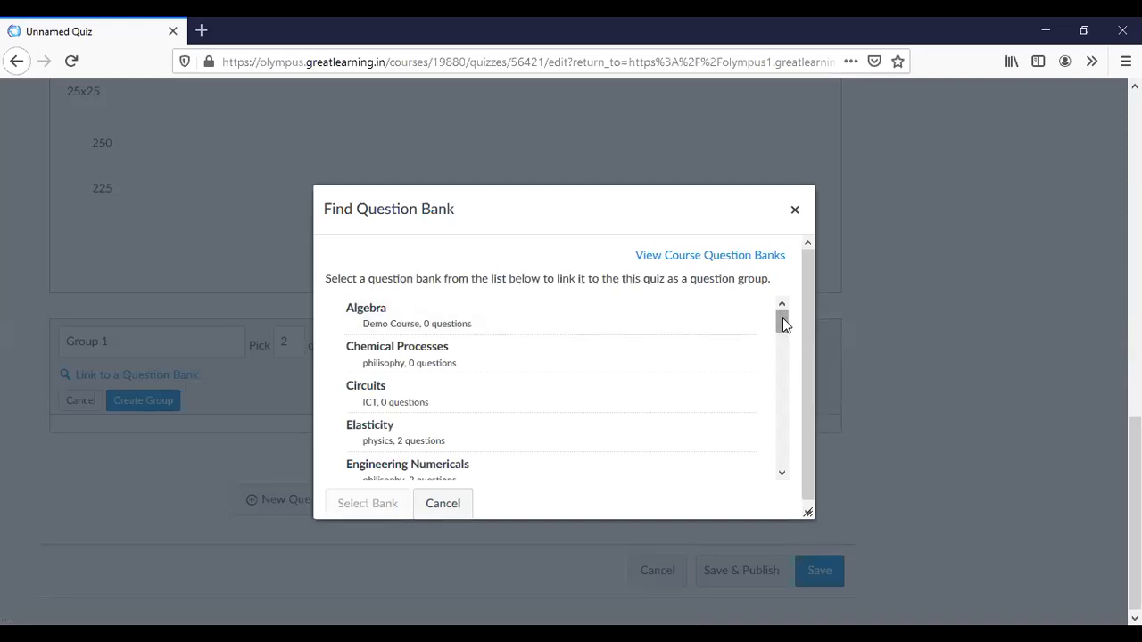
drag(782, 318, 786, 378)
click(653, 433)
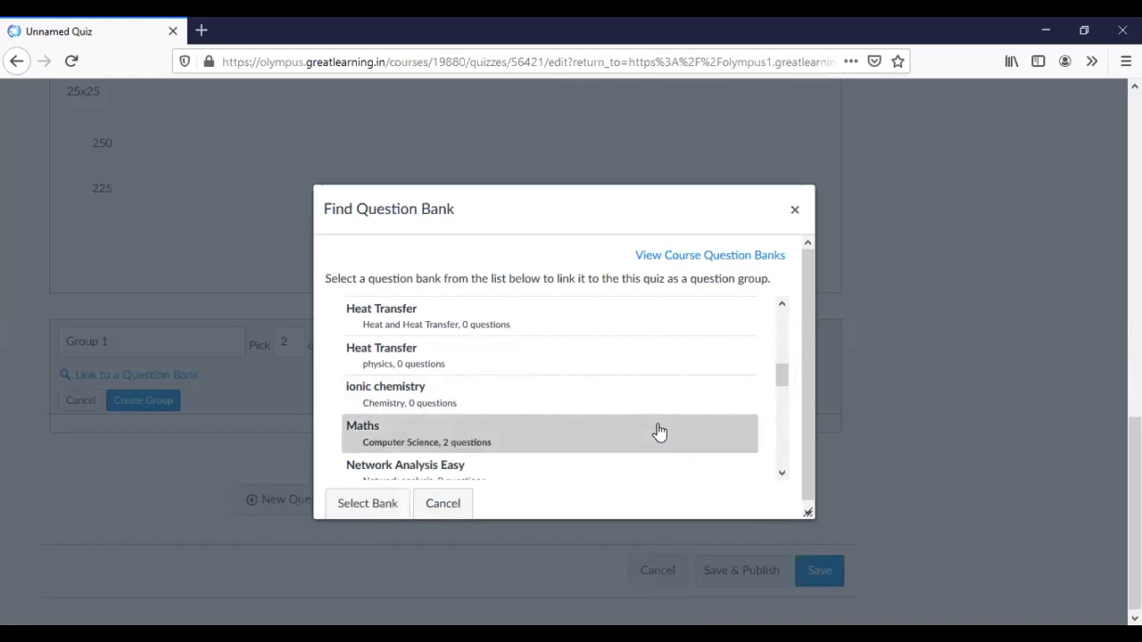
click(388, 503)
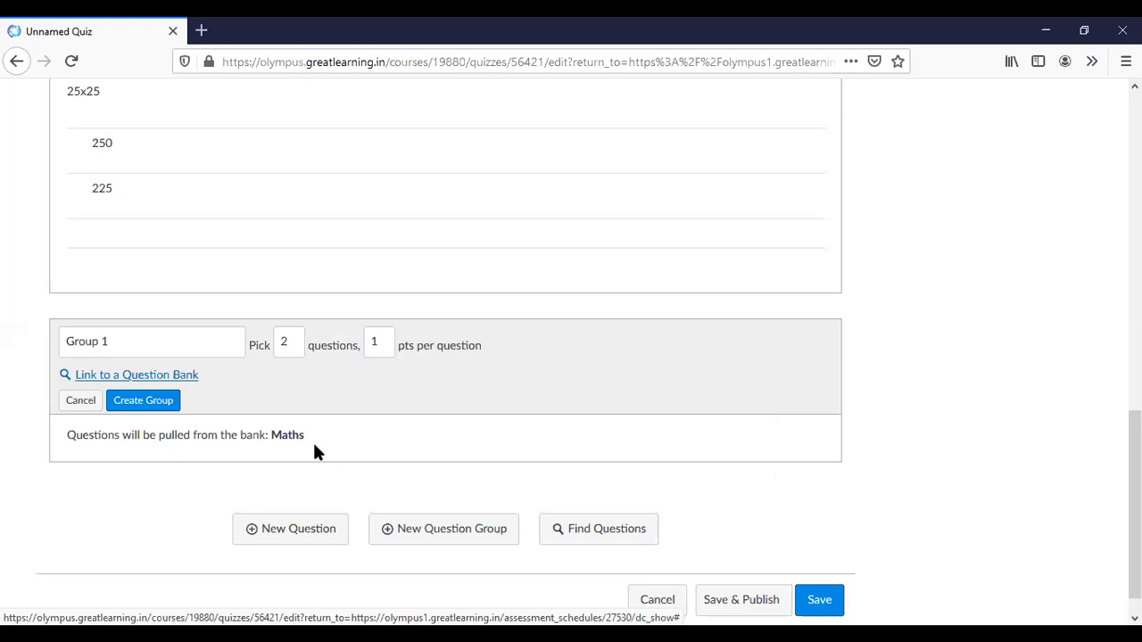
Create another question group named "Group 2" worth 2 points per question.
click(427, 536)
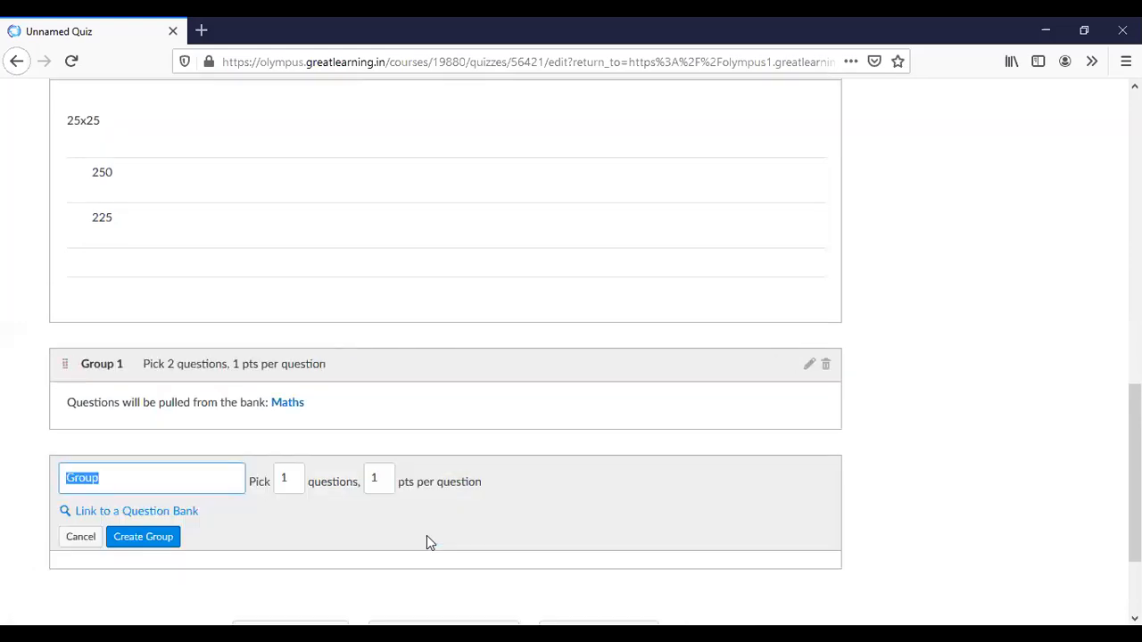
click(195, 478)
text(2)
click(384, 481)
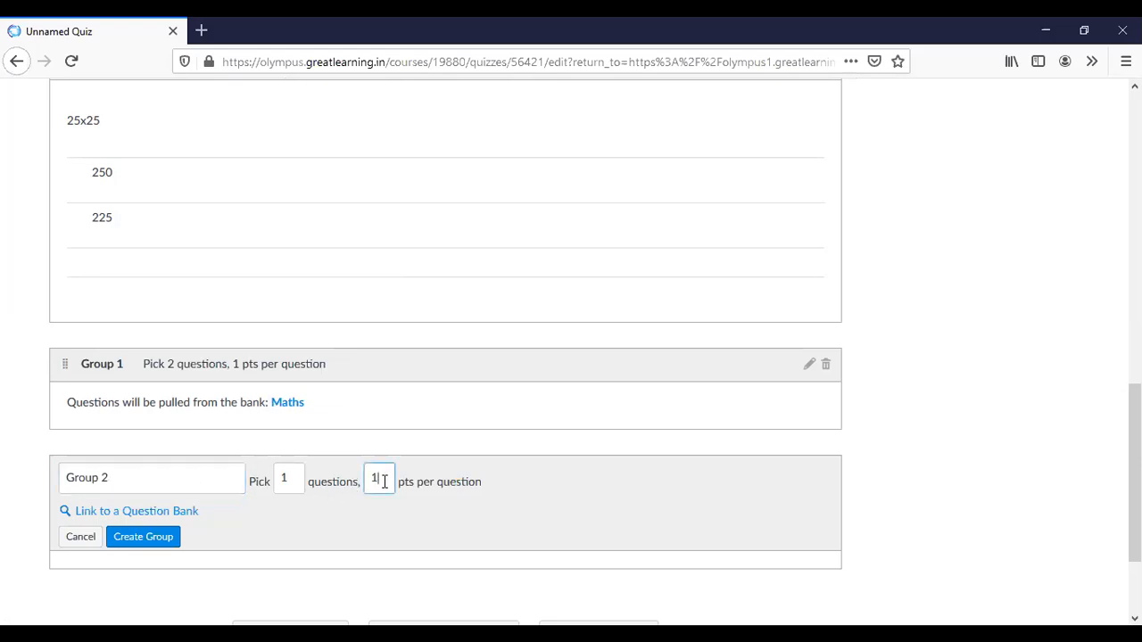
key(BackSpace)
text(2)
click(161, 538)
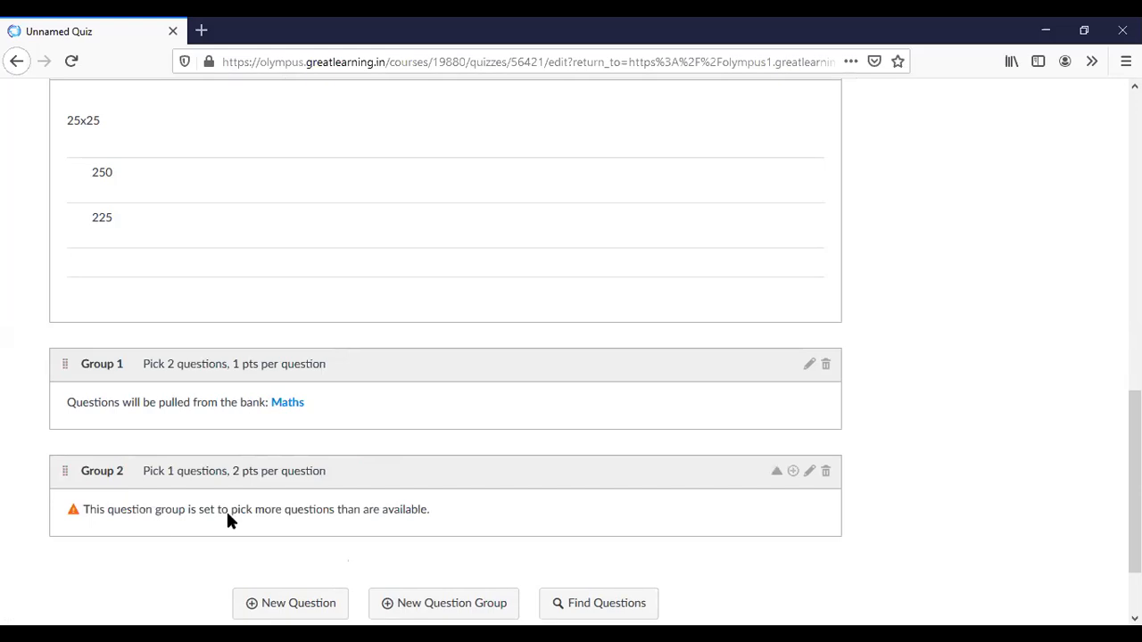
Add a multiple-choice question to Group 2 with the question text "Income sheet is also known as".
click(793, 471)
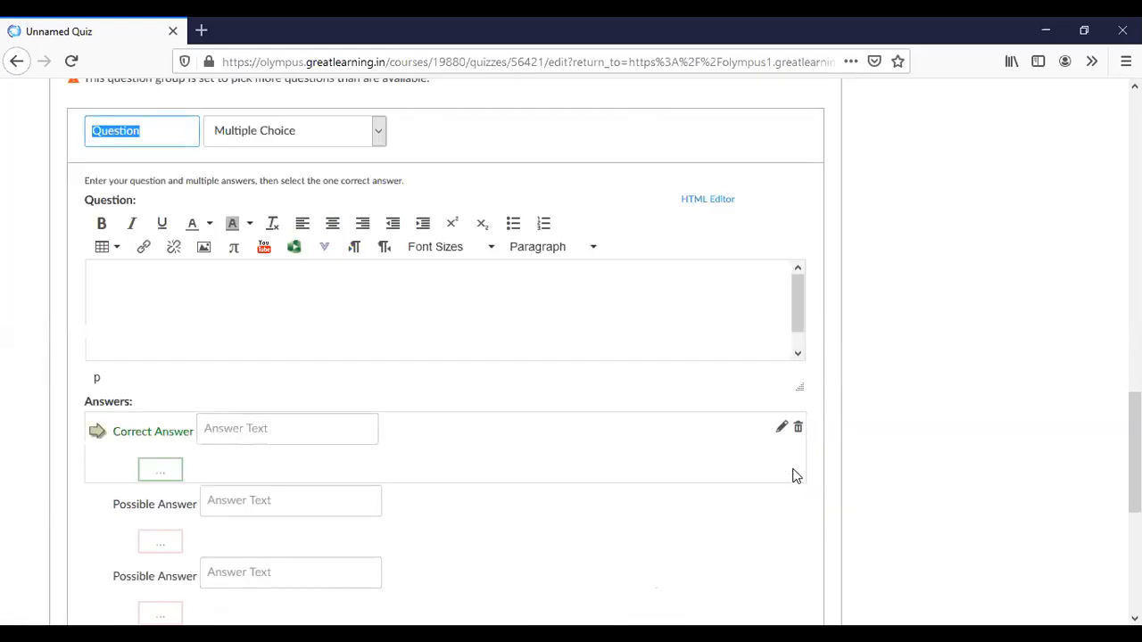
click(532, 297)
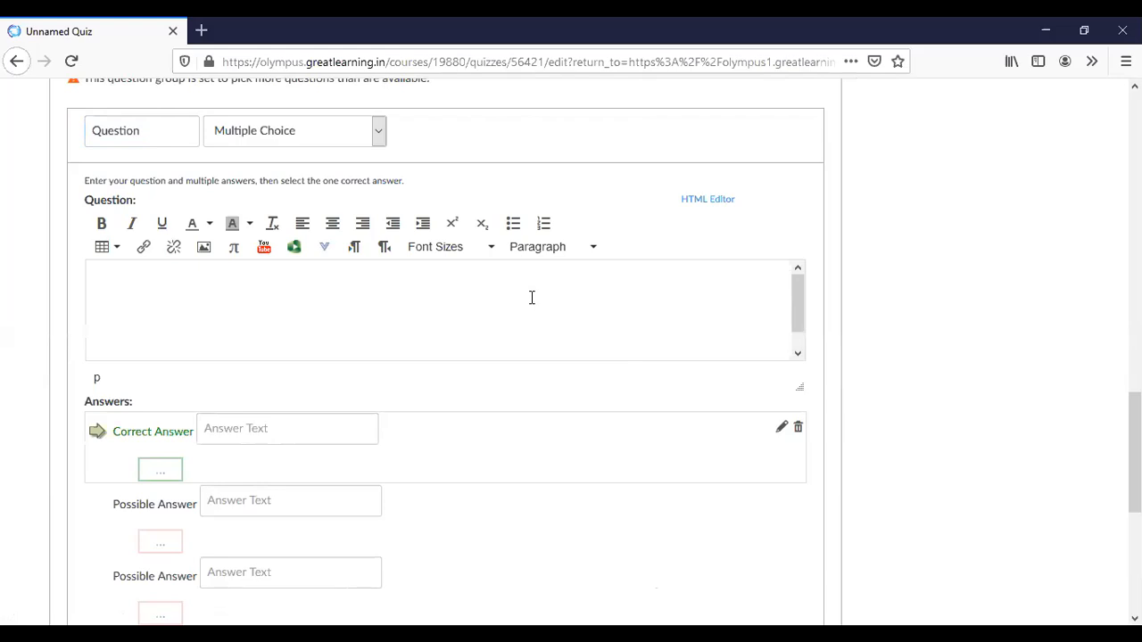
text(Income sheet is also know)
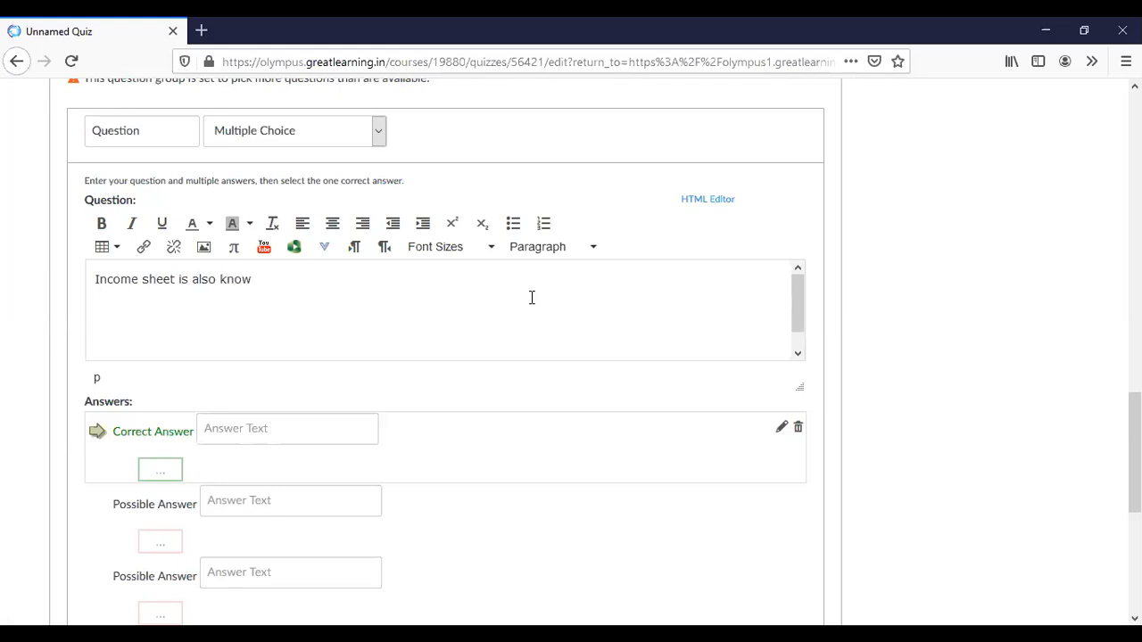
text(n as)
Enter "a" as the correct answer and "b" and "c" as possible answers, and update the Group 2 question.
click(324, 427)
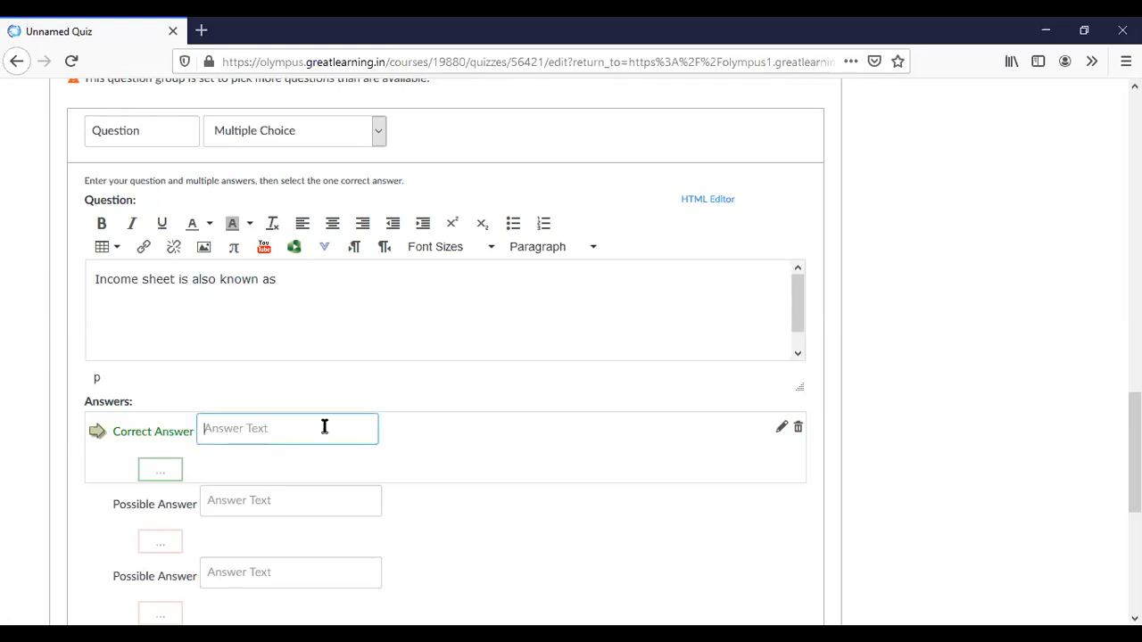
text(a)
click(297, 542)
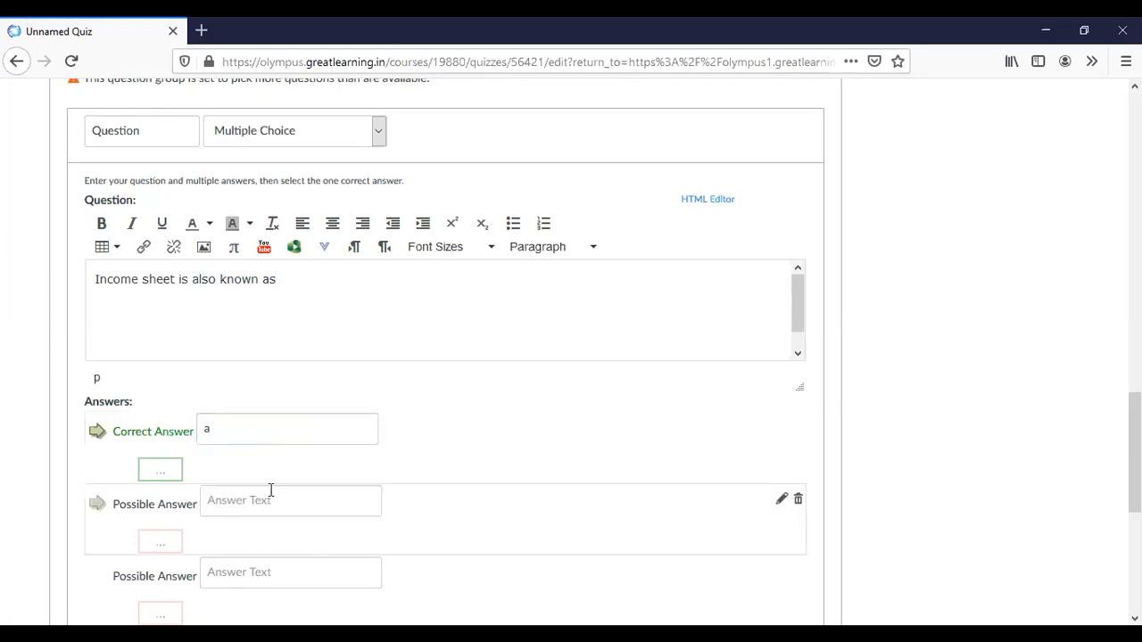
click(271, 490)
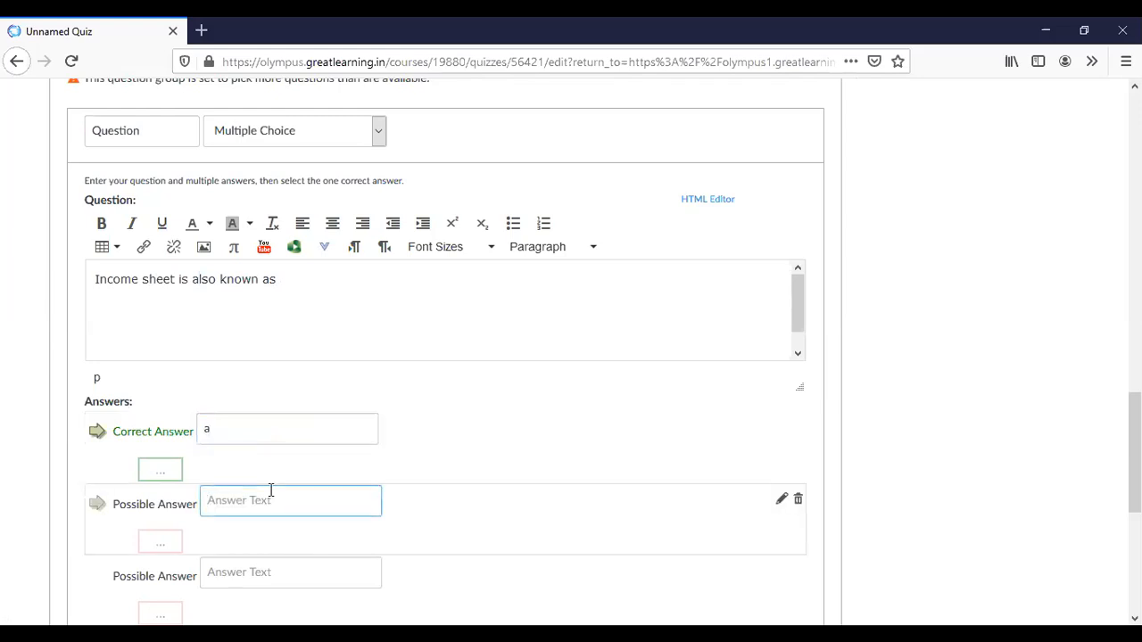
text(b)
click(284, 574)
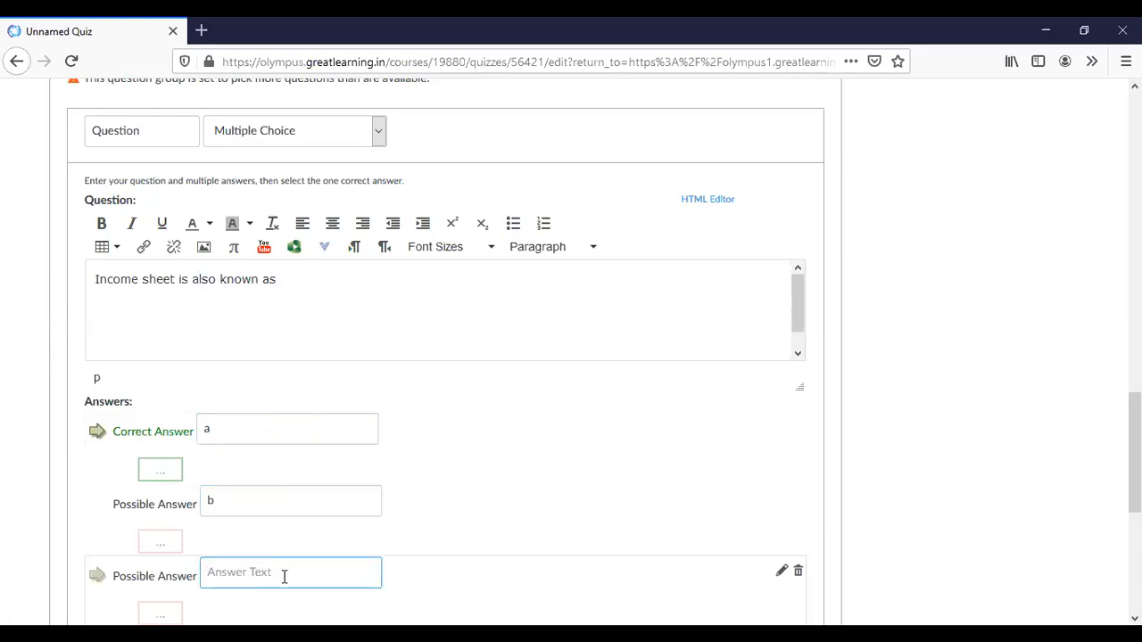
text(c)
scroll(284, 577, down, 4)
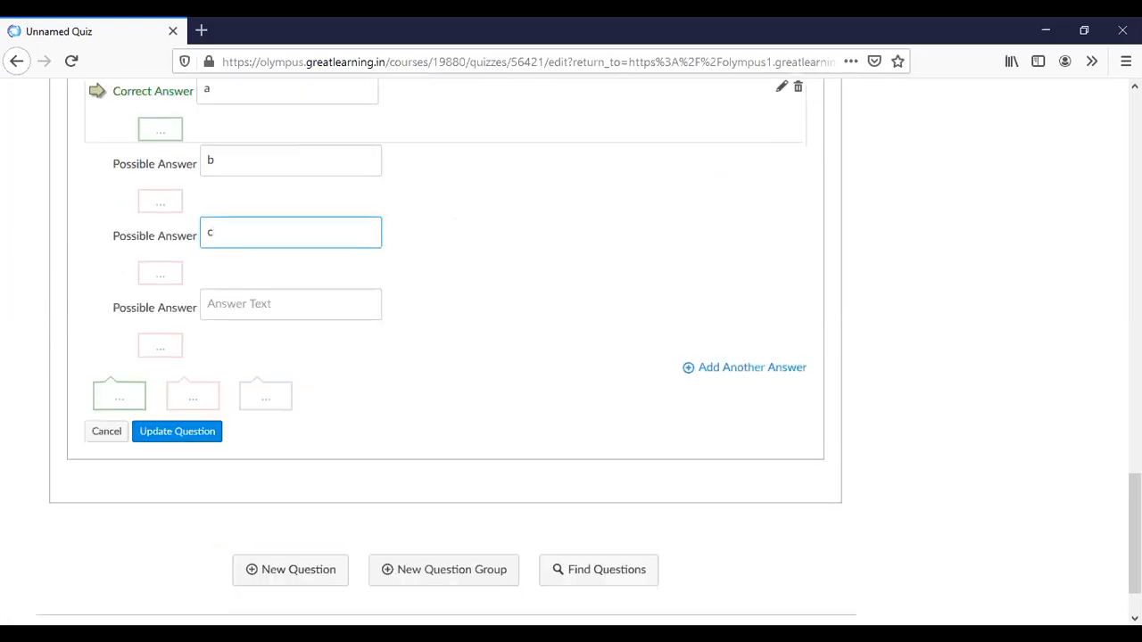
click(166, 434)
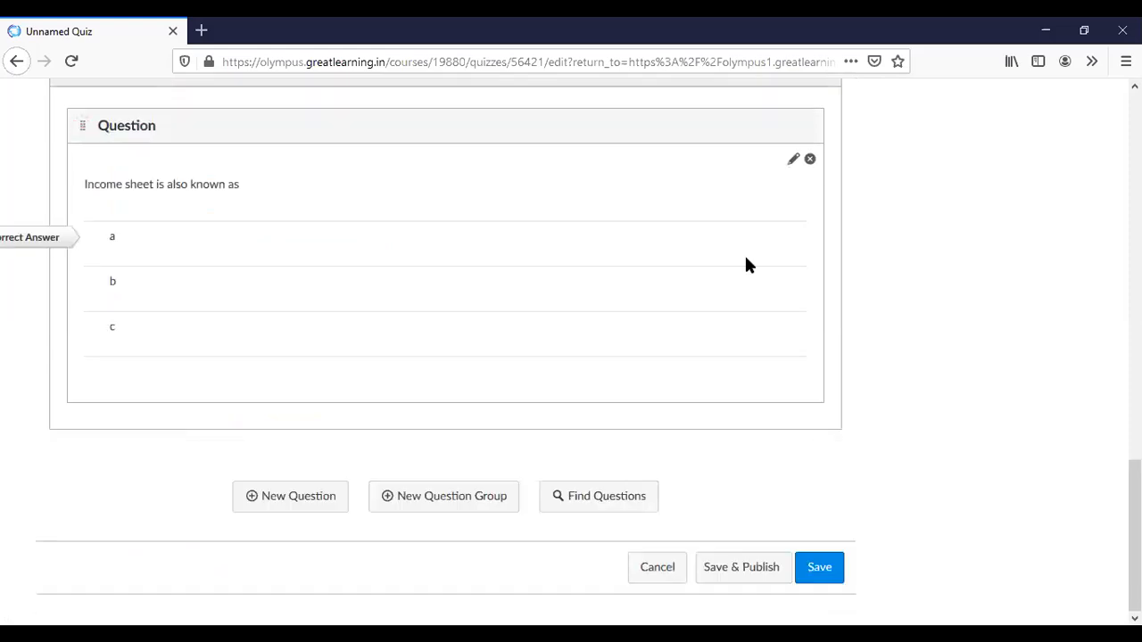
Open the 25x25 question for editing, review its answers and update it.
scroll(571, 357, up, 2)
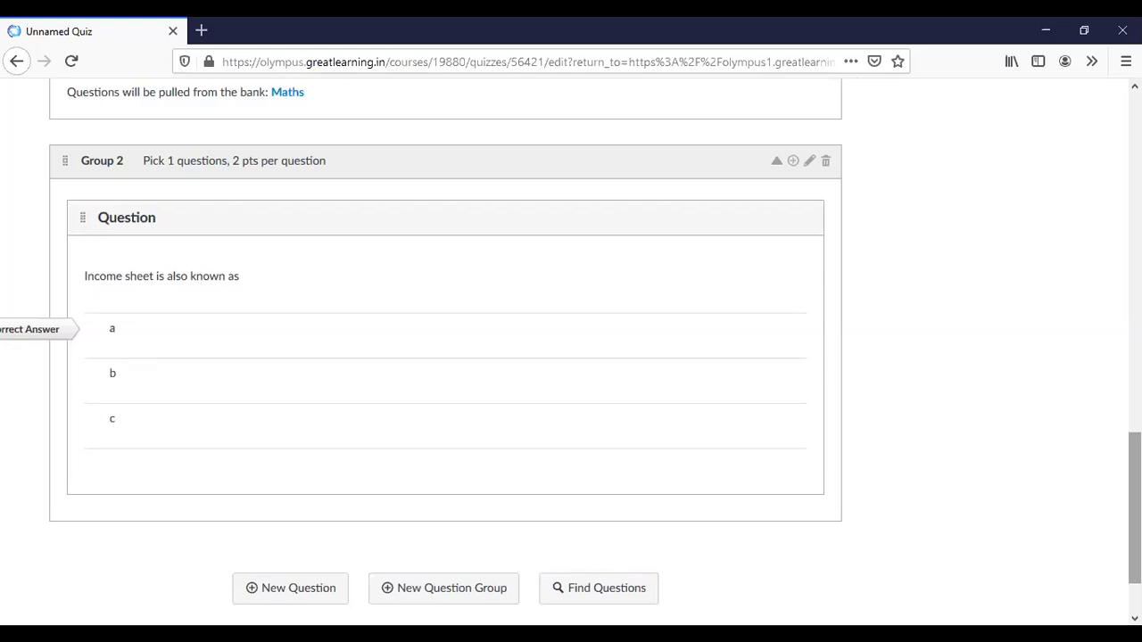
drag(1135, 509, 1134, 355)
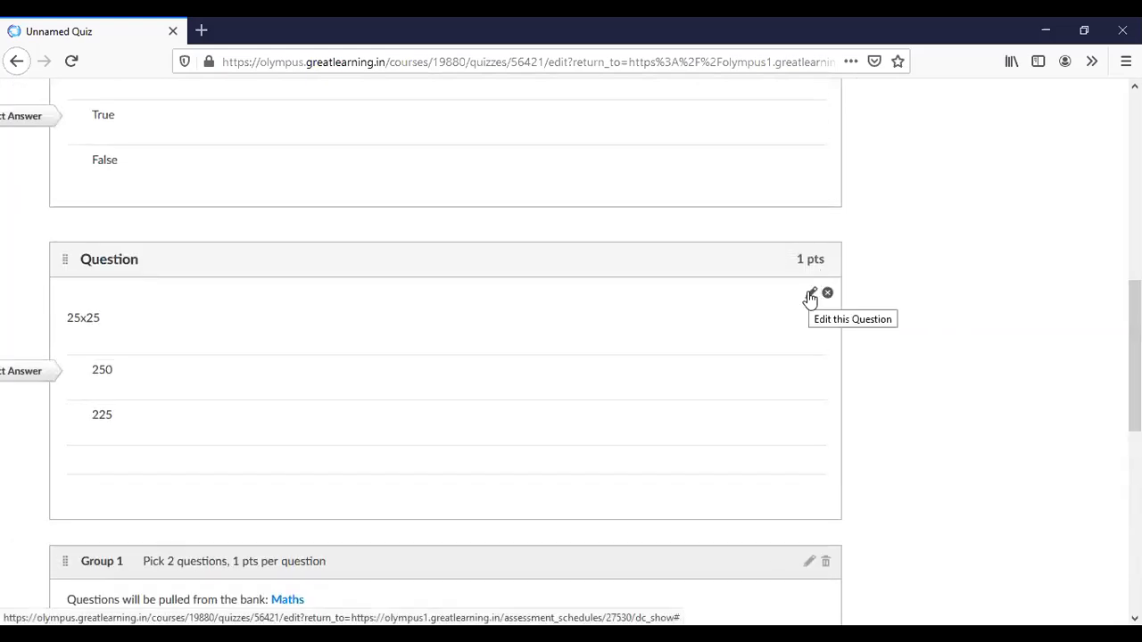
click(810, 297)
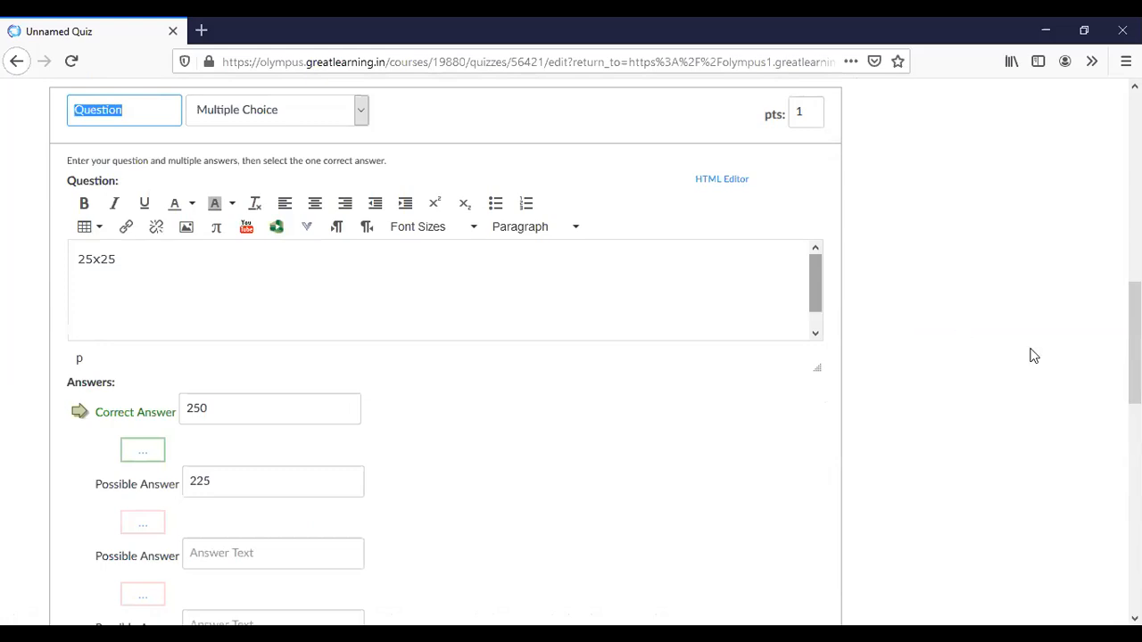
scroll(872, 398, down, 4)
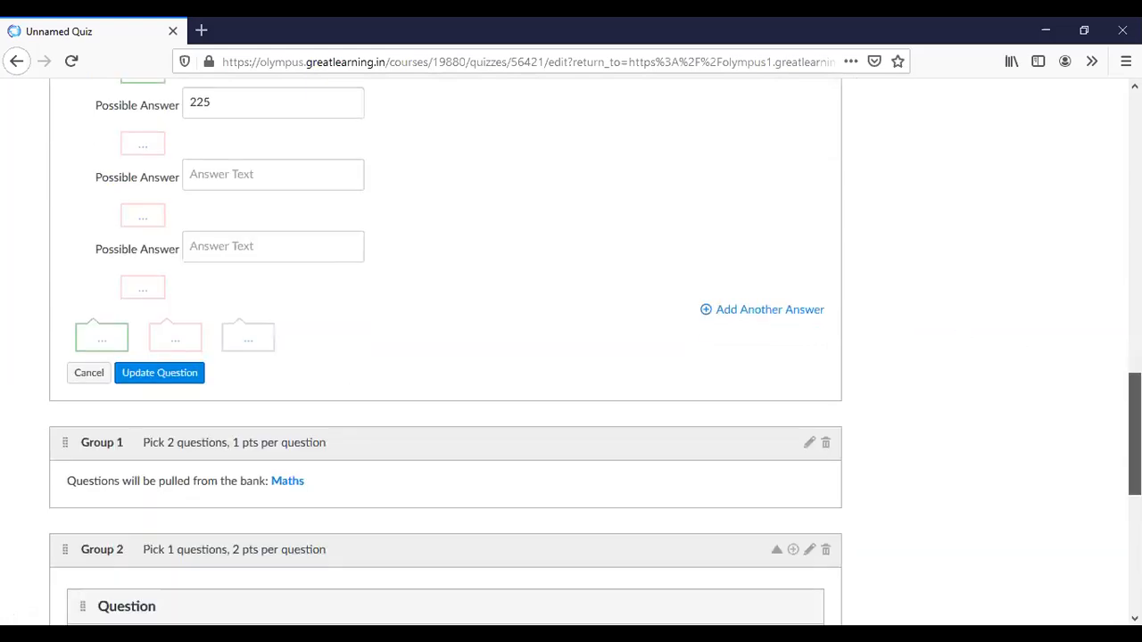
click(181, 374)
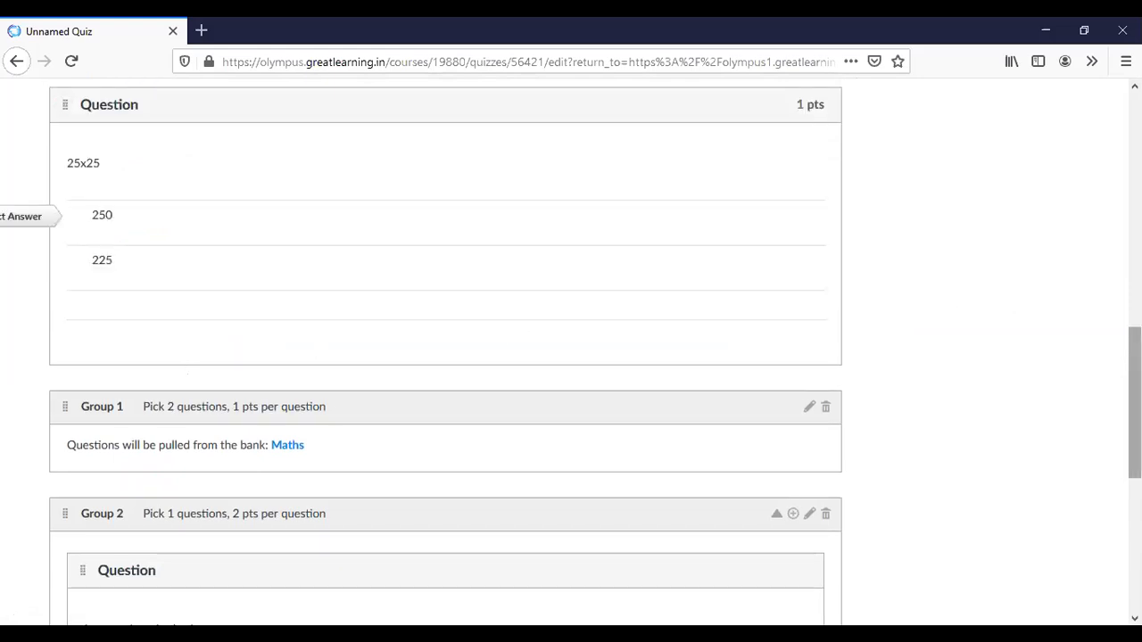
Save and publish the quiz, and open Accounting and Maths from the published assessments open for submissions.
drag(1133, 402, 1134, 534)
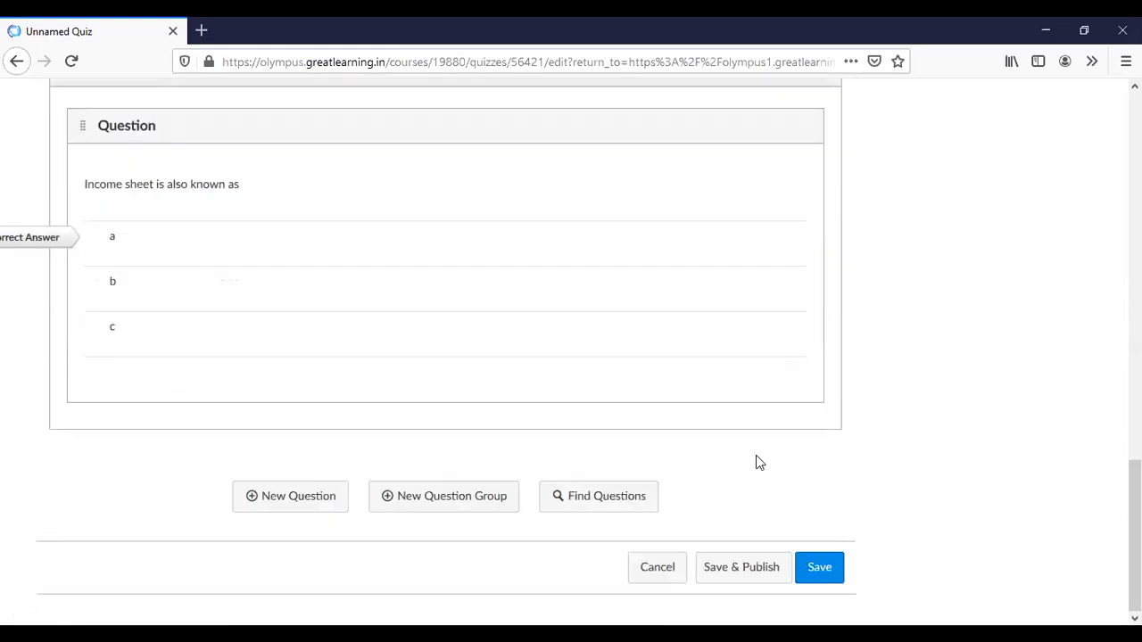
click(756, 571)
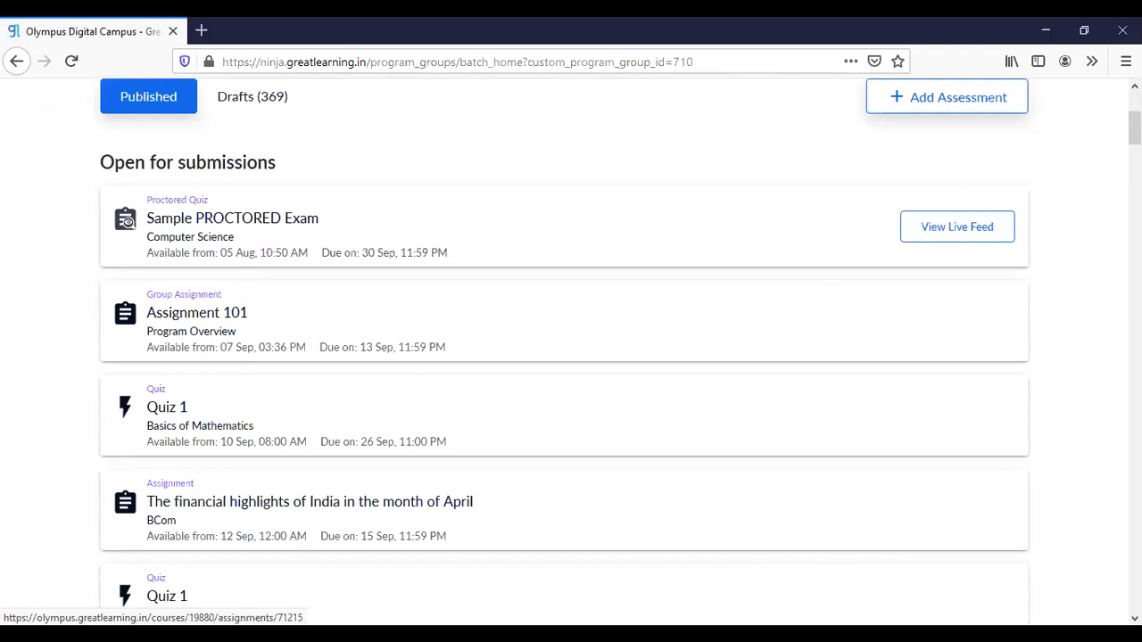
scroll(571, 357, down, 4)
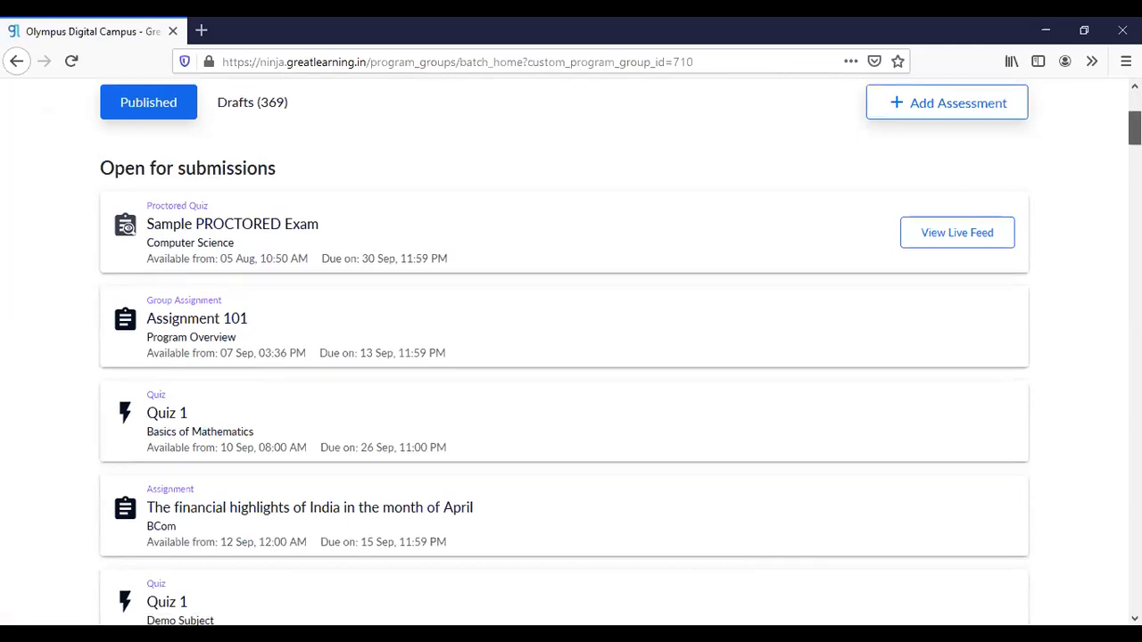
scroll(615, 293, down, 6)
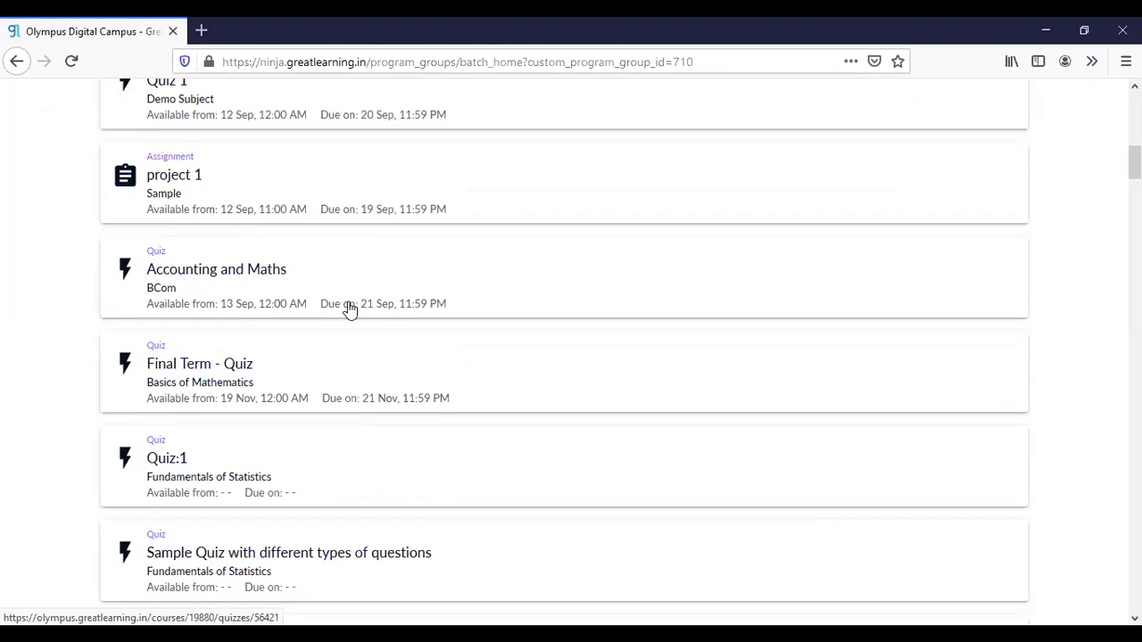
click(159, 257)
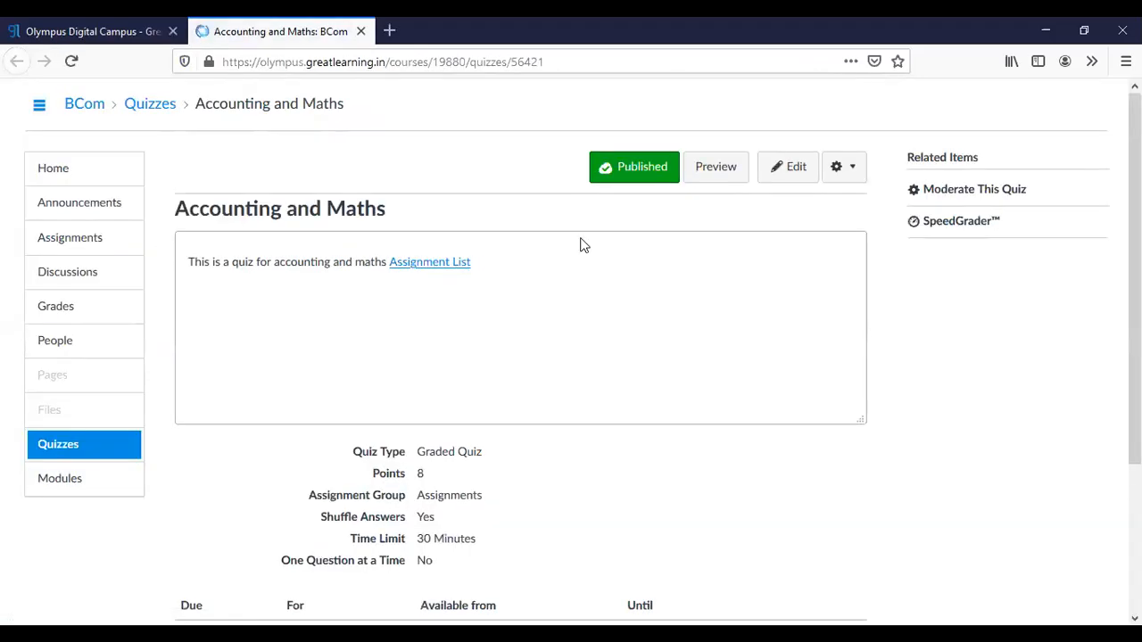
Preview the published Accounting and Maths quiz and look through all its questions, answers and points.
click(721, 182)
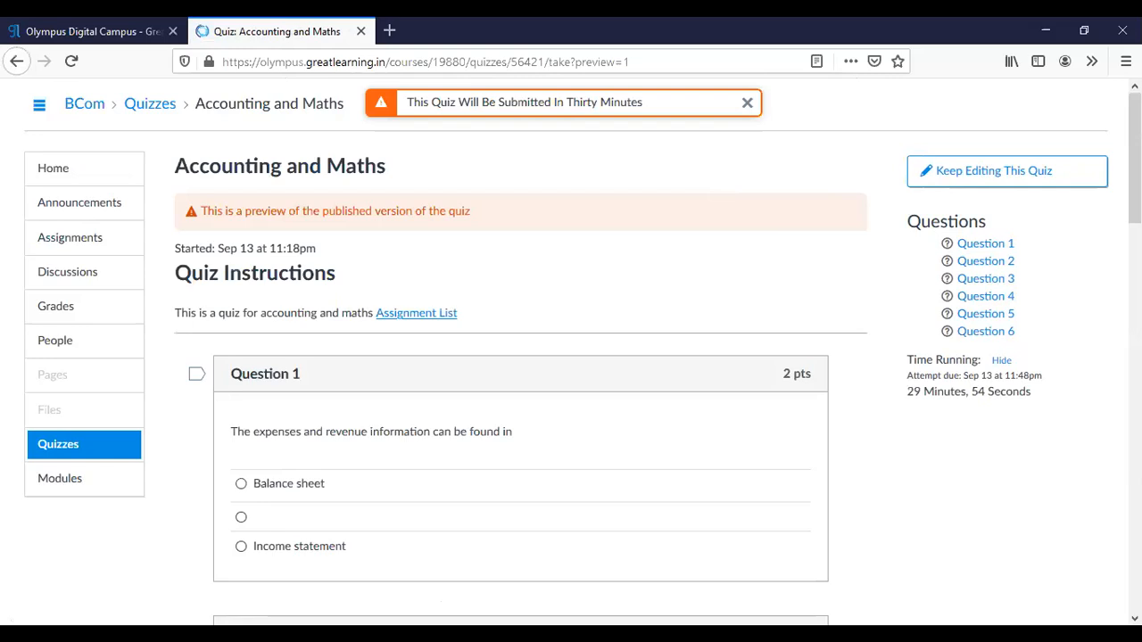
scroll(571, 356, down, 1)
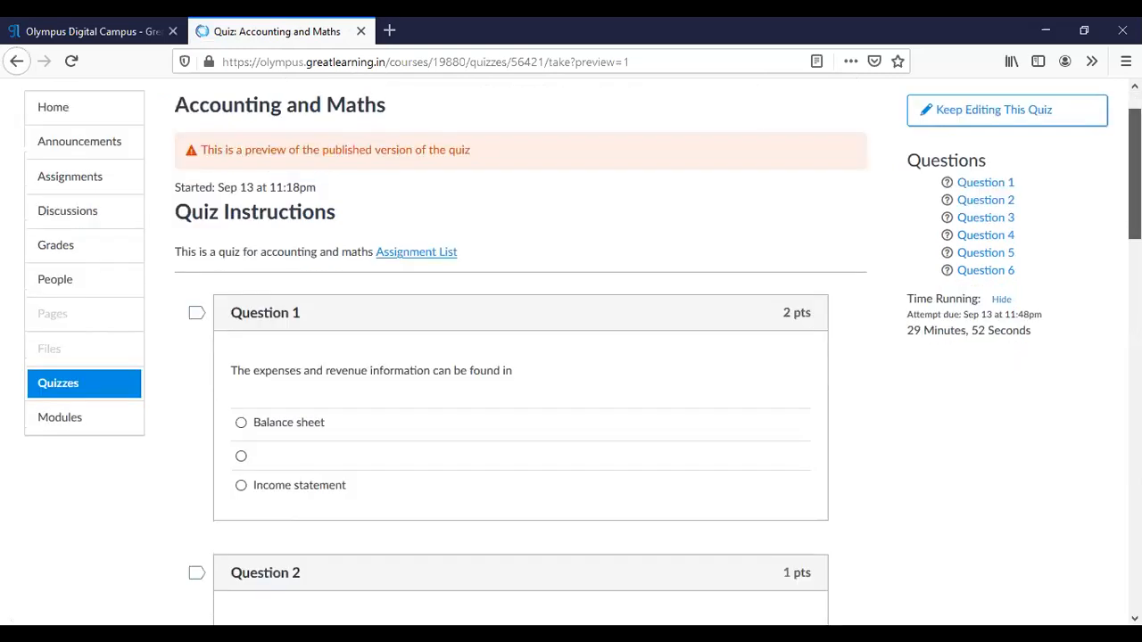
scroll(571, 356, down, 5)
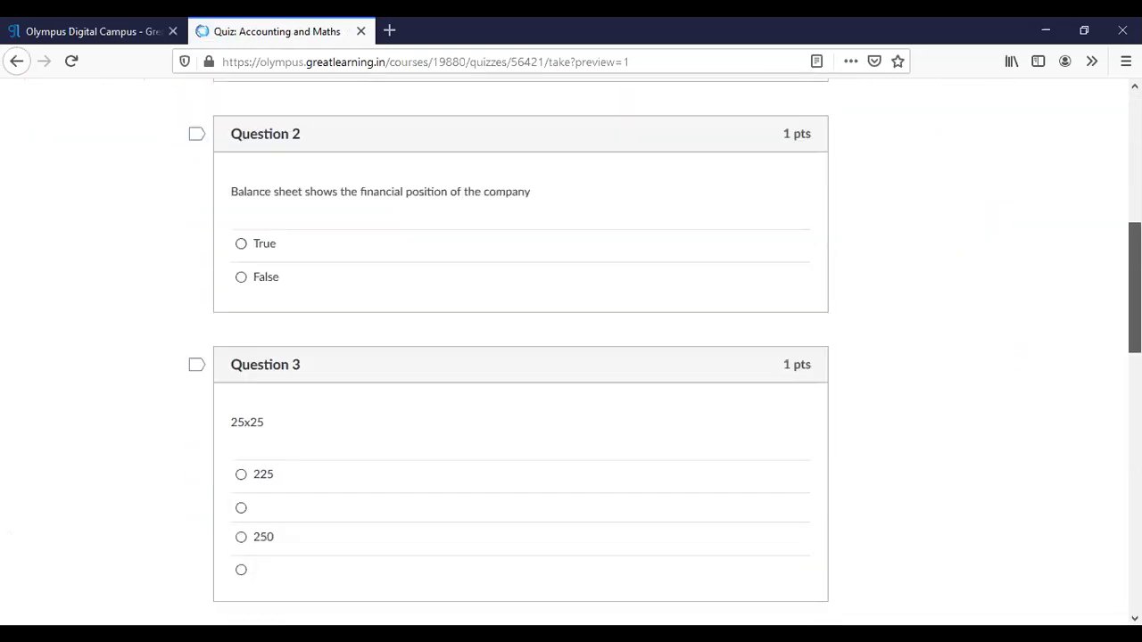
scroll(571, 356, down, 8)
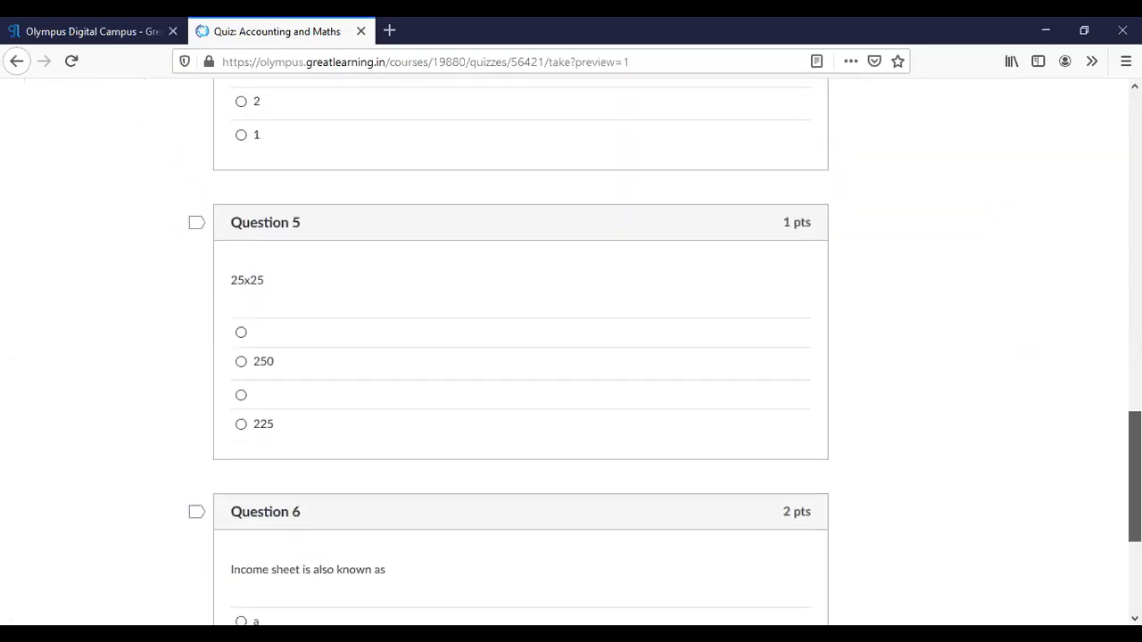
scroll(571, 357, down, 3)
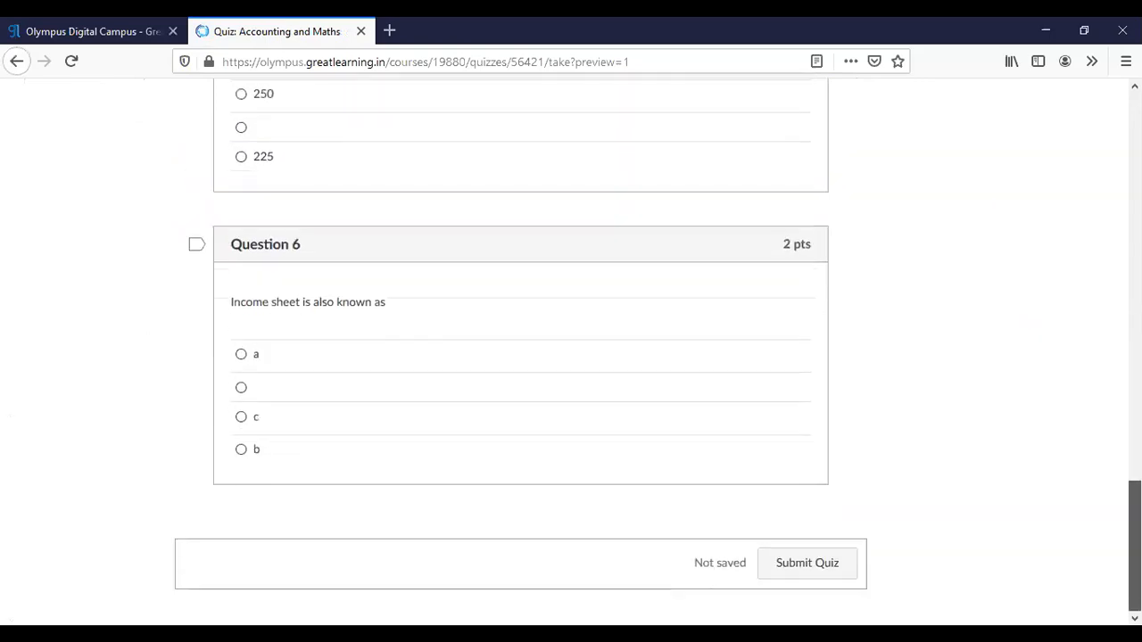
scroll(1101, 173, up, 9)
scroll(1101, 173, up, 7)
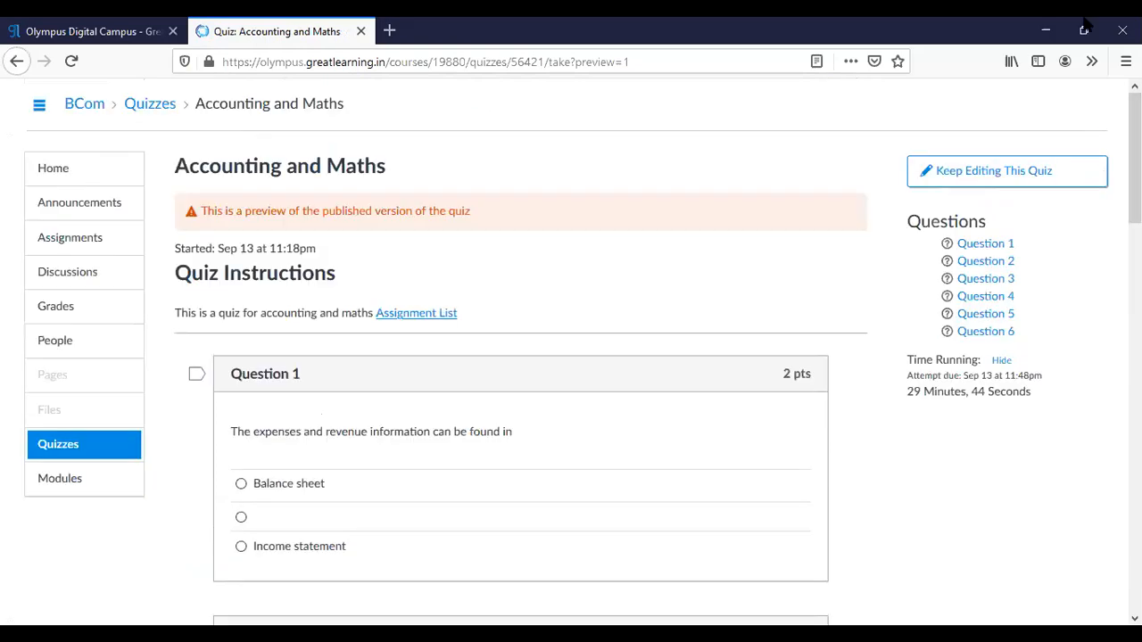